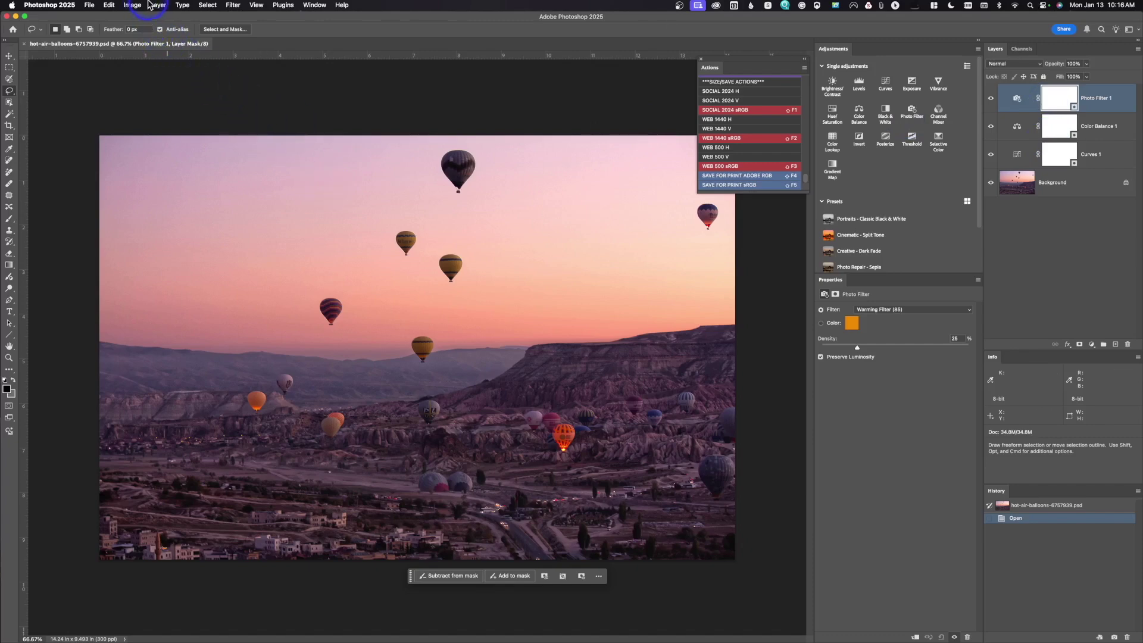
- Flatten all layers of the balloon image and resize it proportionally to a width of 2024 pixels
left_click(158, 6)
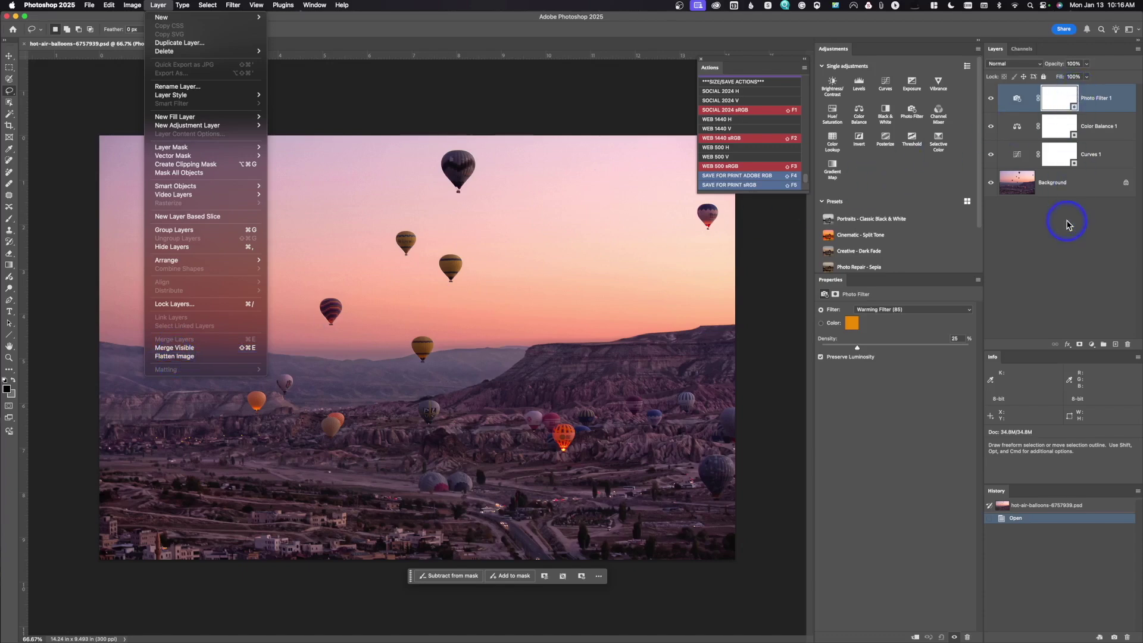
left_click(182, 356)
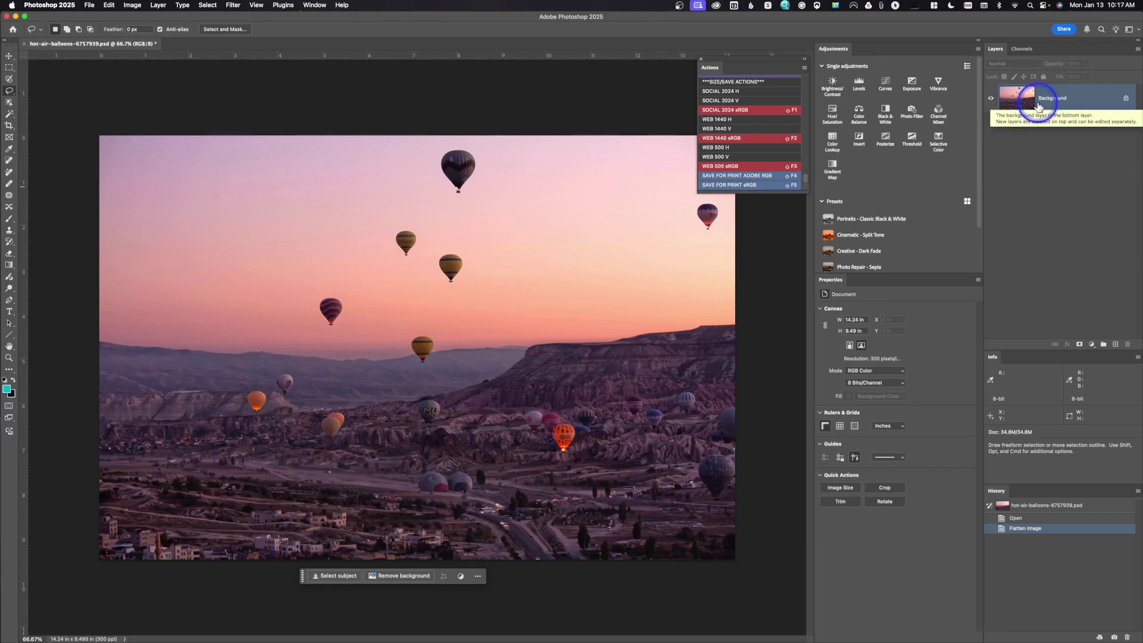
left_click(131, 5)
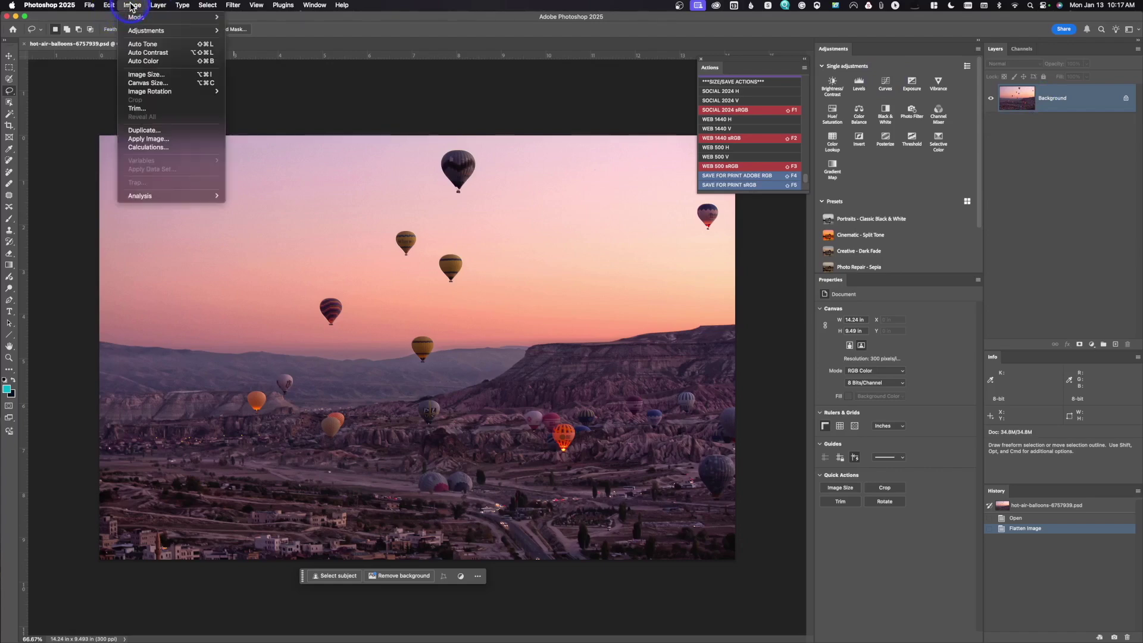
left_click(141, 75)
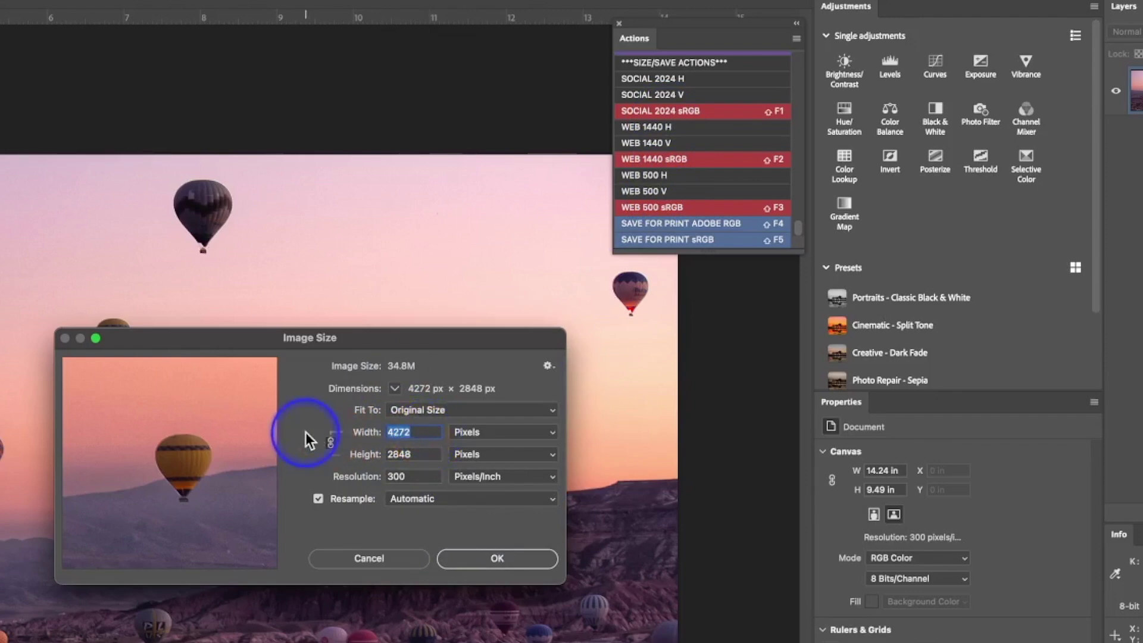
type("2024")
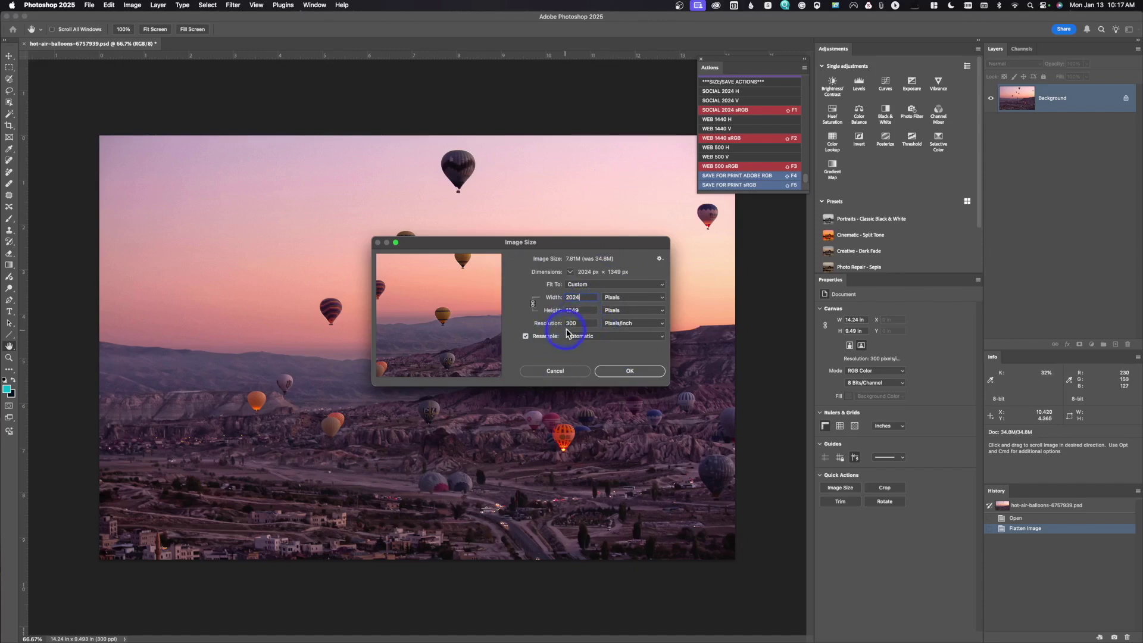
left_click(544, 325)
left_click(630, 373)
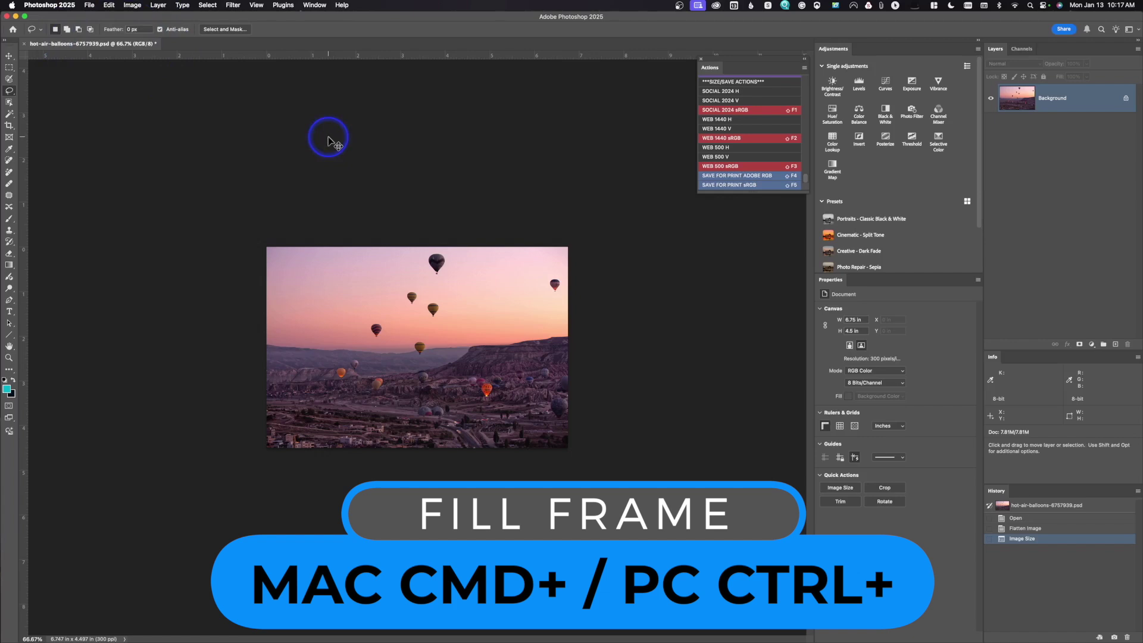
key("super+plus")
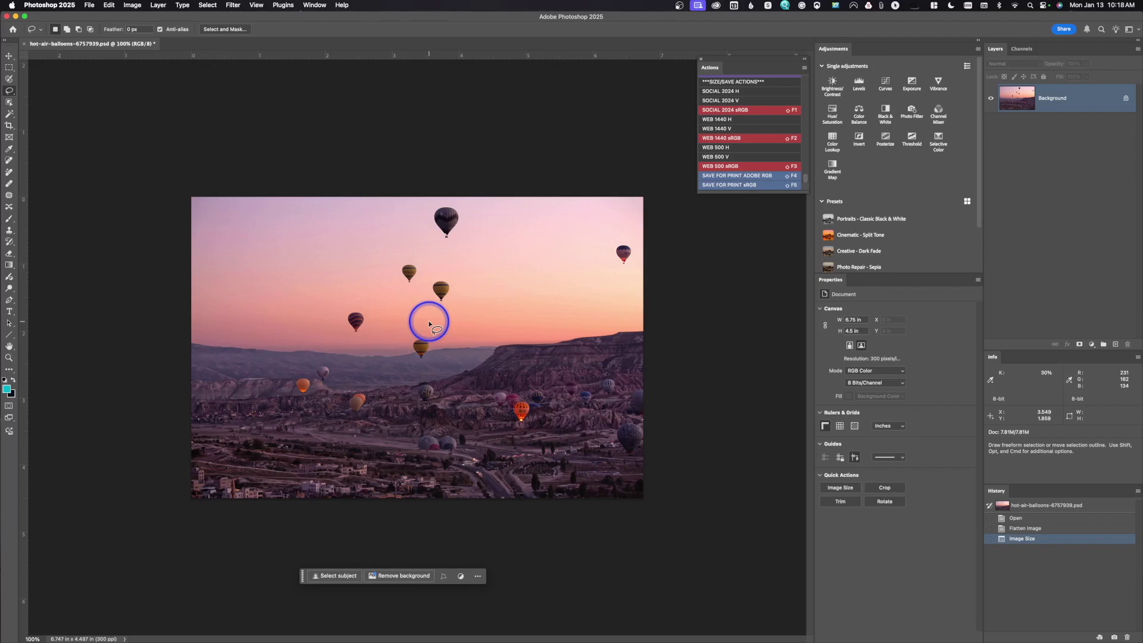
left_click(233, 6)
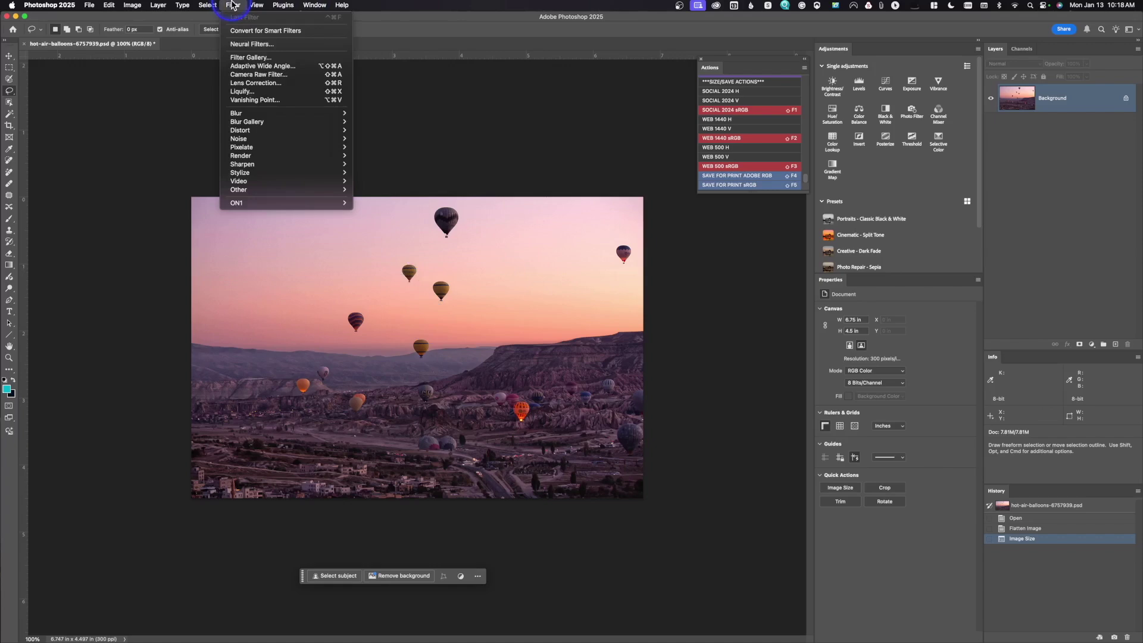
mouse_move(262, 165)
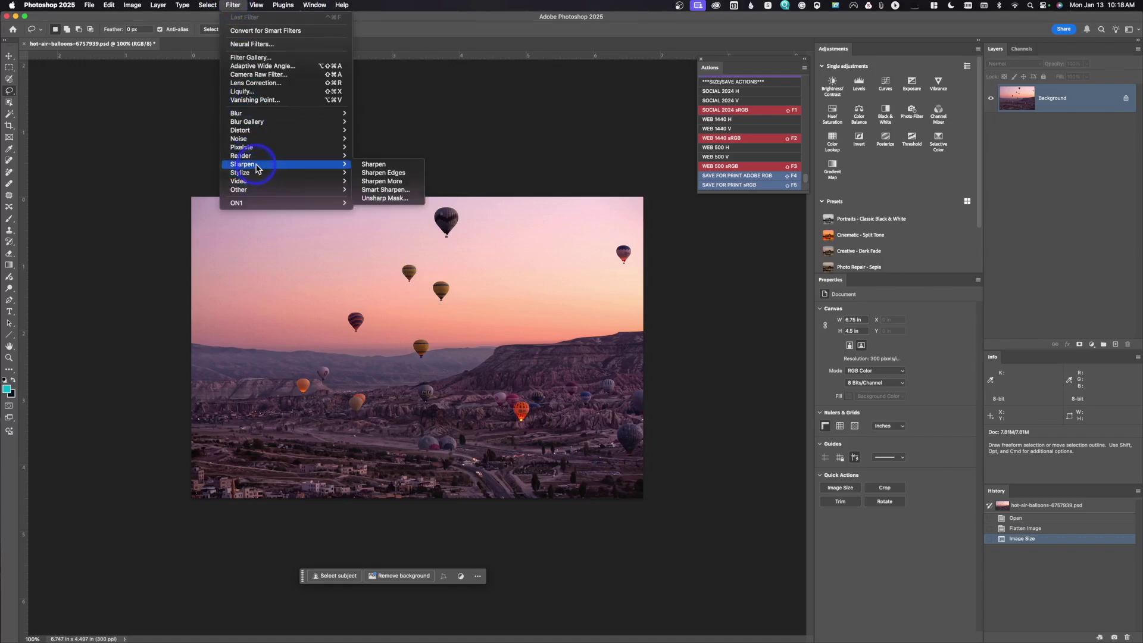
left_click(399, 199)
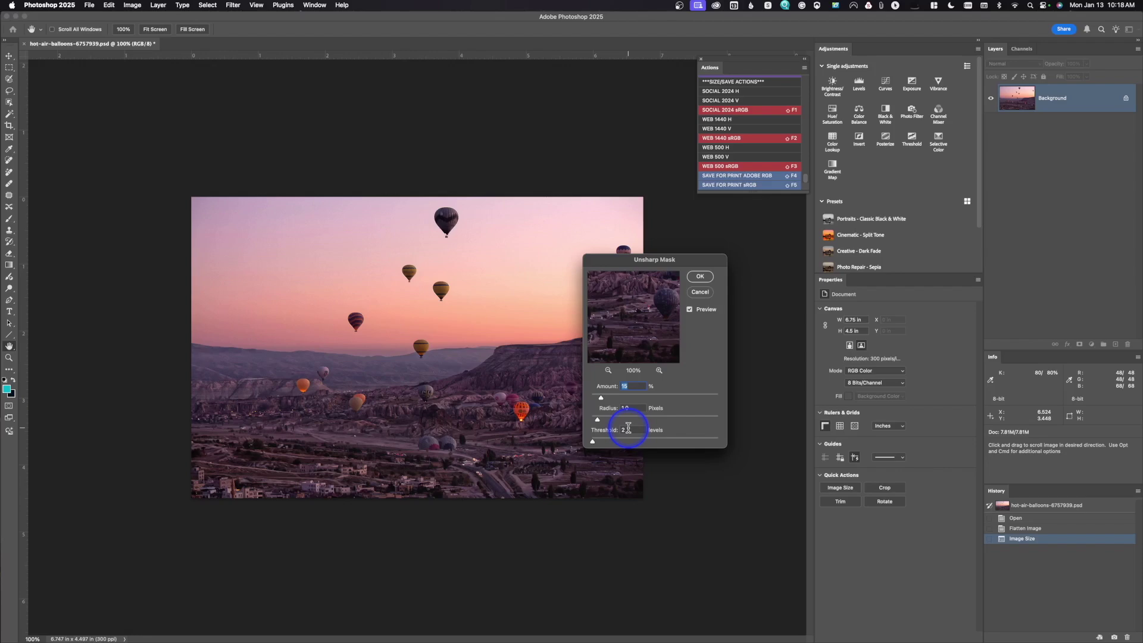
left_click(693, 292)
key("l")
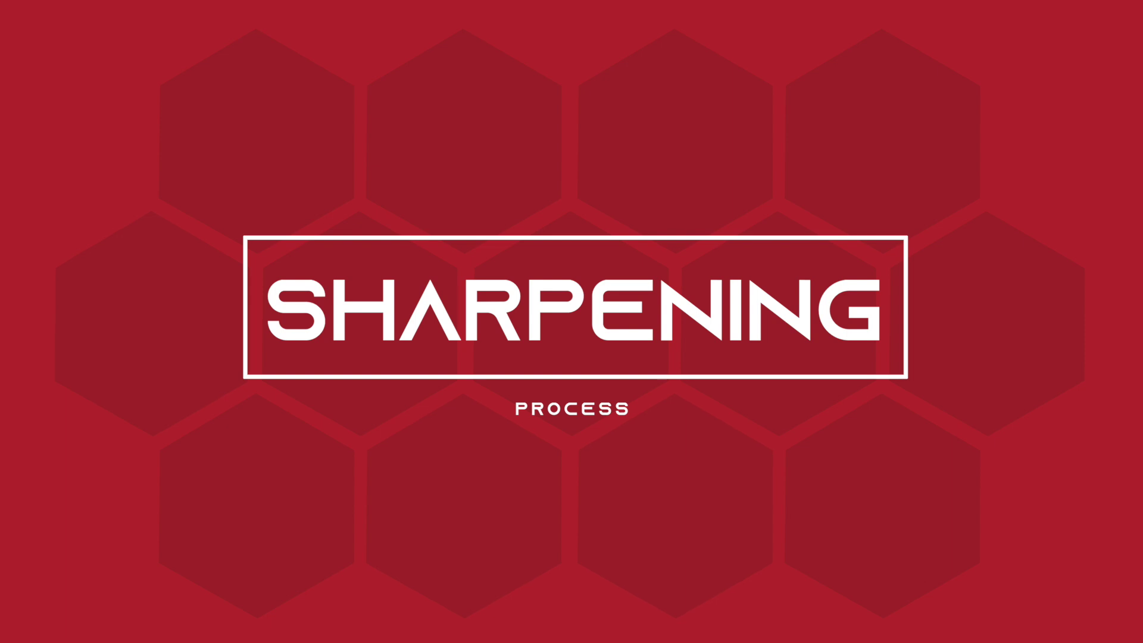
- Examine the edge between the dark mesa and the bright sky at high magnification, and return to the whole image
left_click(9, 358)
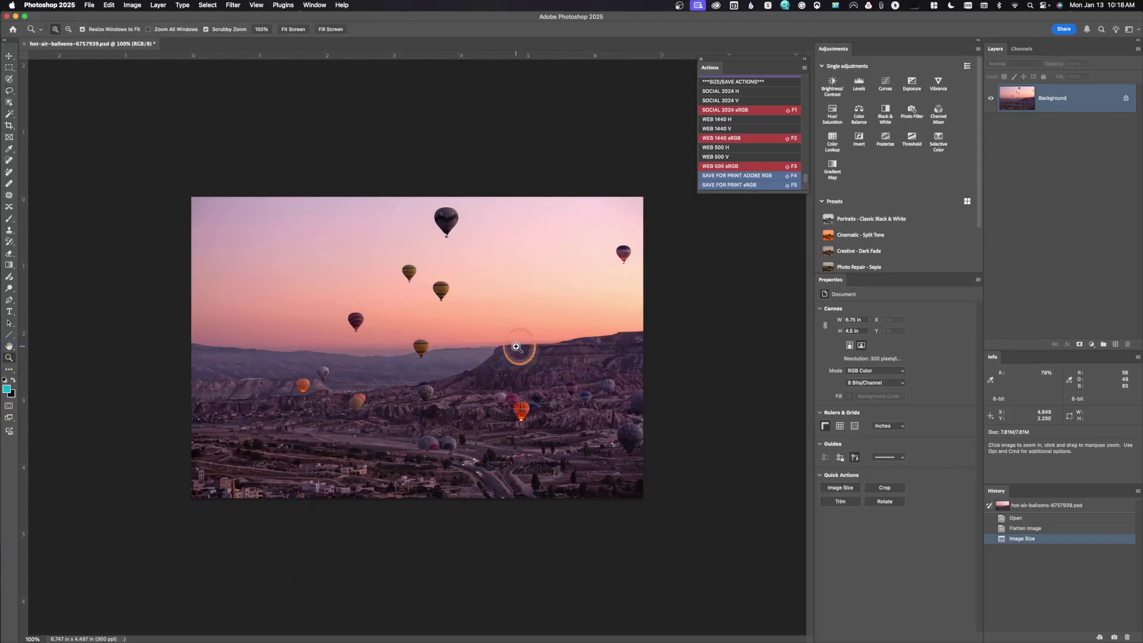
left_click_drag(517, 346, 607, 485)
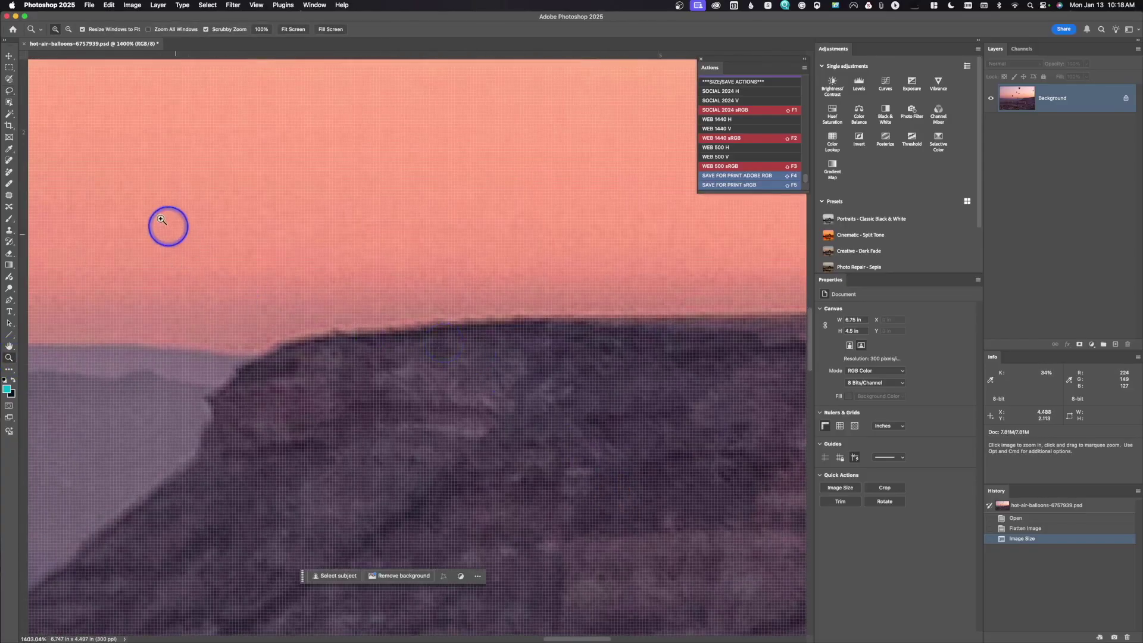
left_click(9, 90)
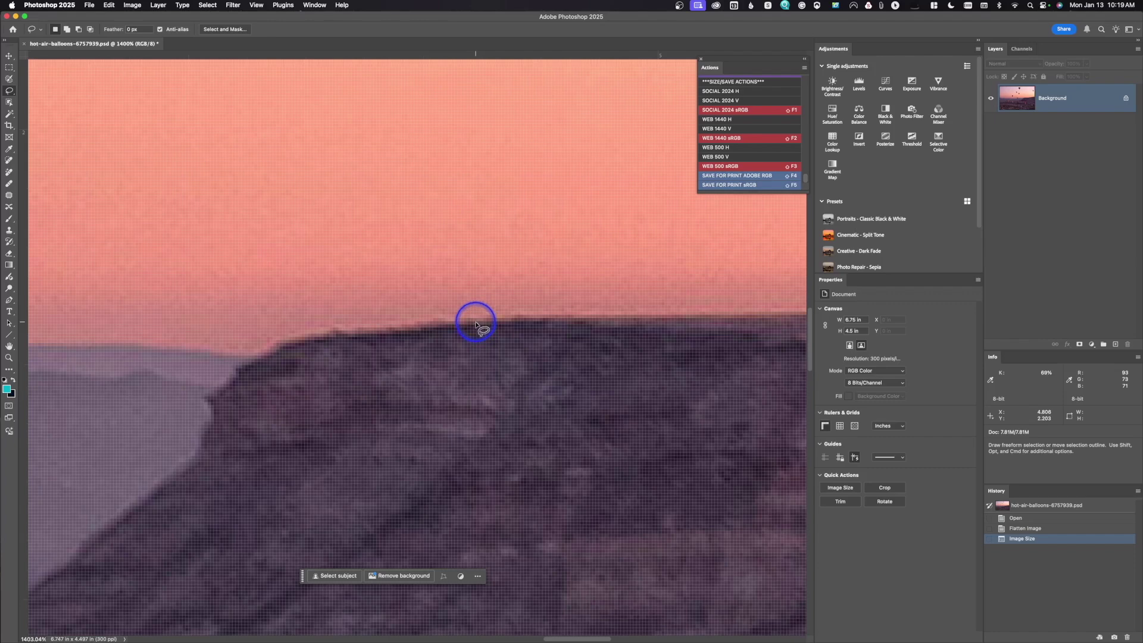
key("super")
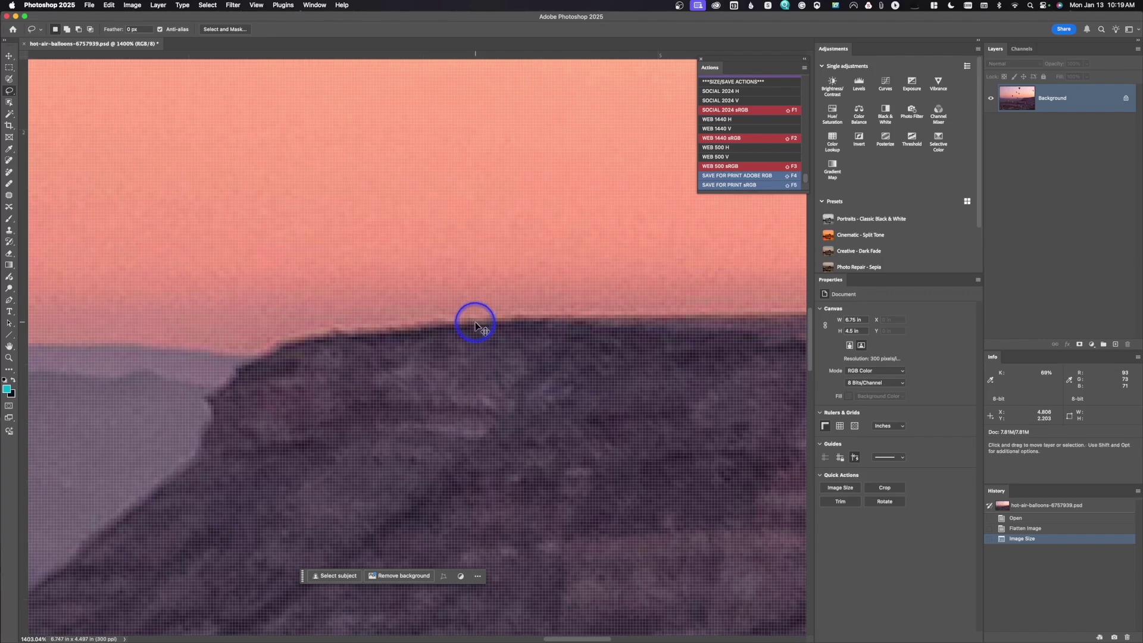
key("super+0")
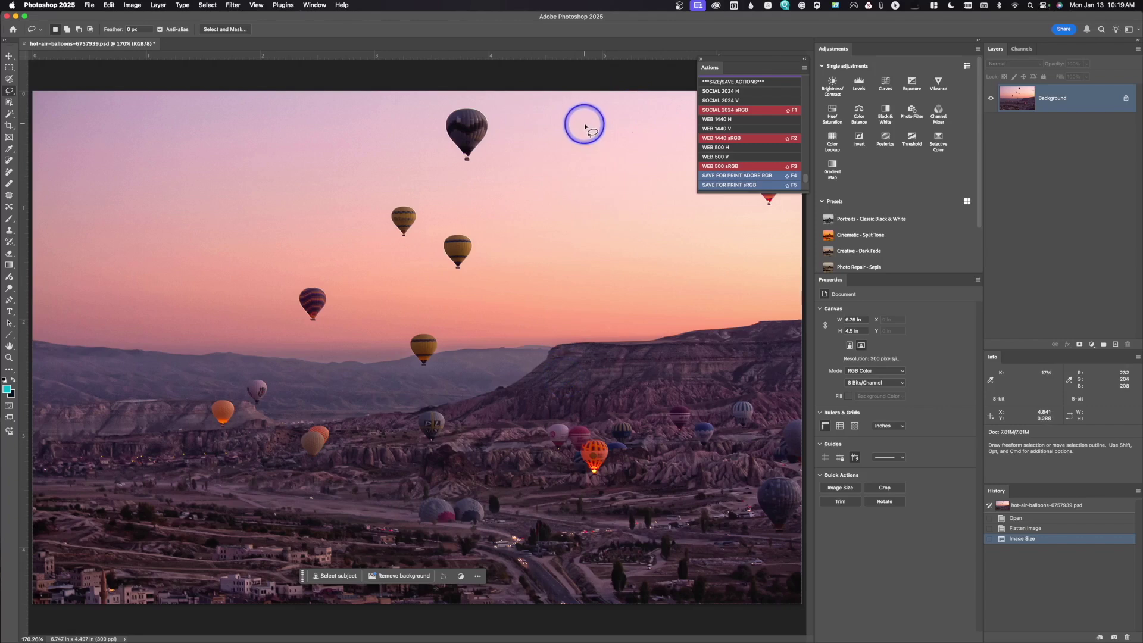
- Sharpen the image with an Unsharp Mask of 25% amount, 1.0 pixel radius and a threshold of 2 levels
left_click(230, 5)
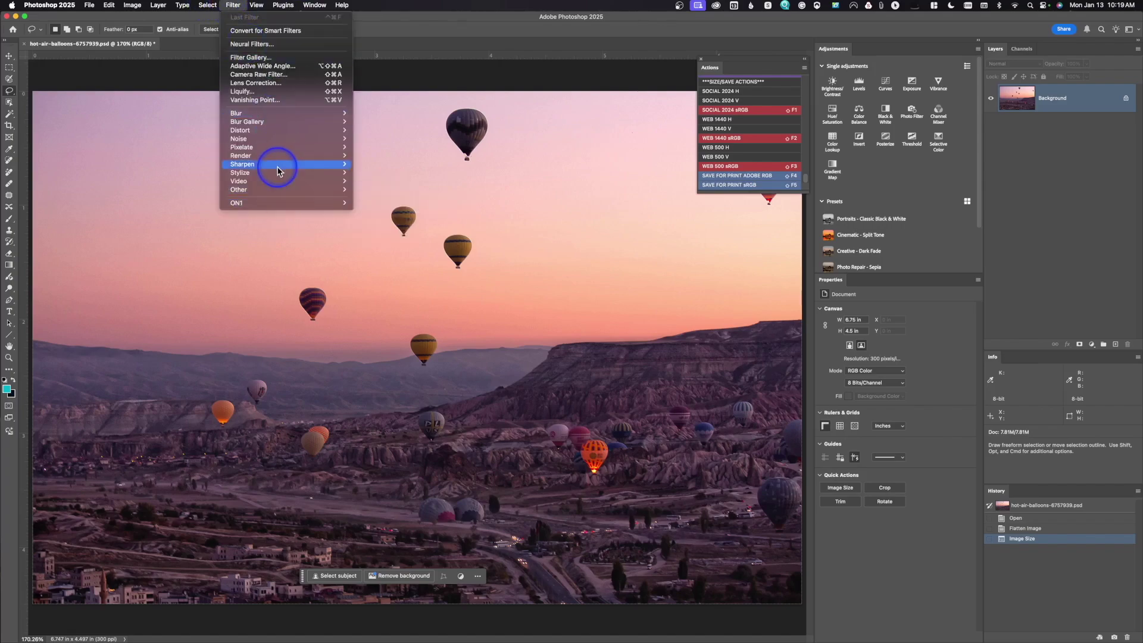
mouse_move(278, 166)
left_click(393, 197)
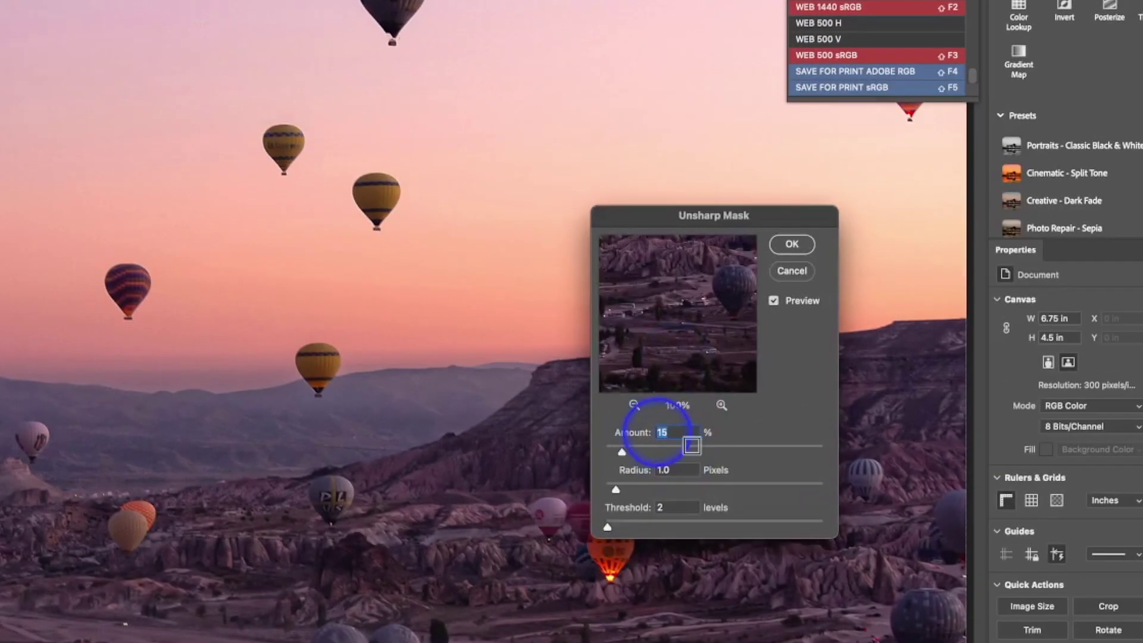
type("25")
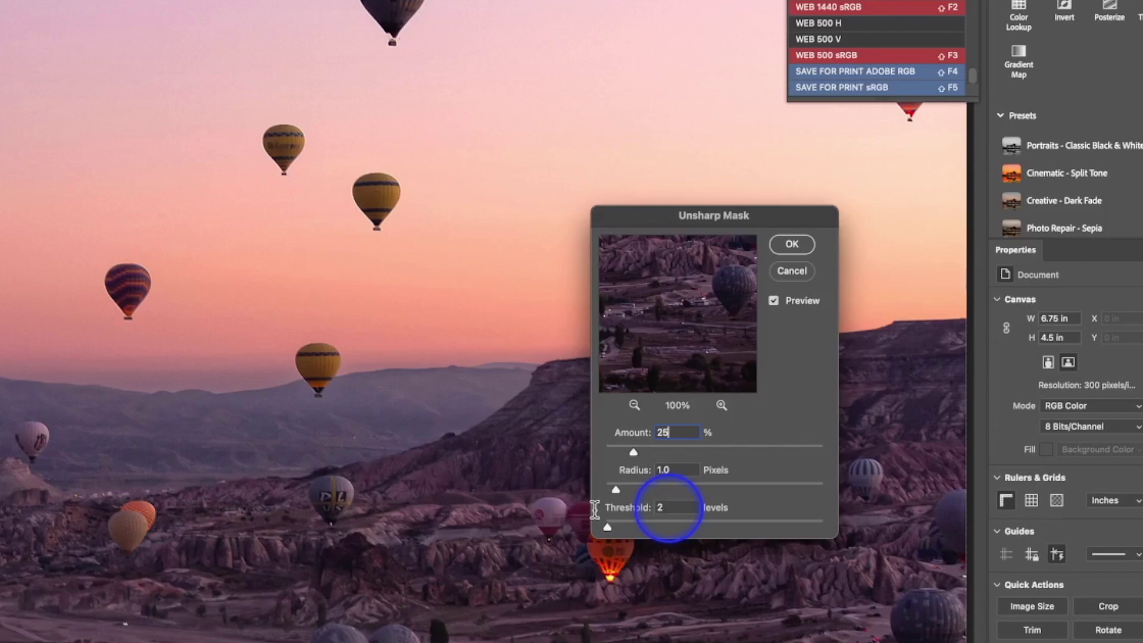
double_click(665, 524)
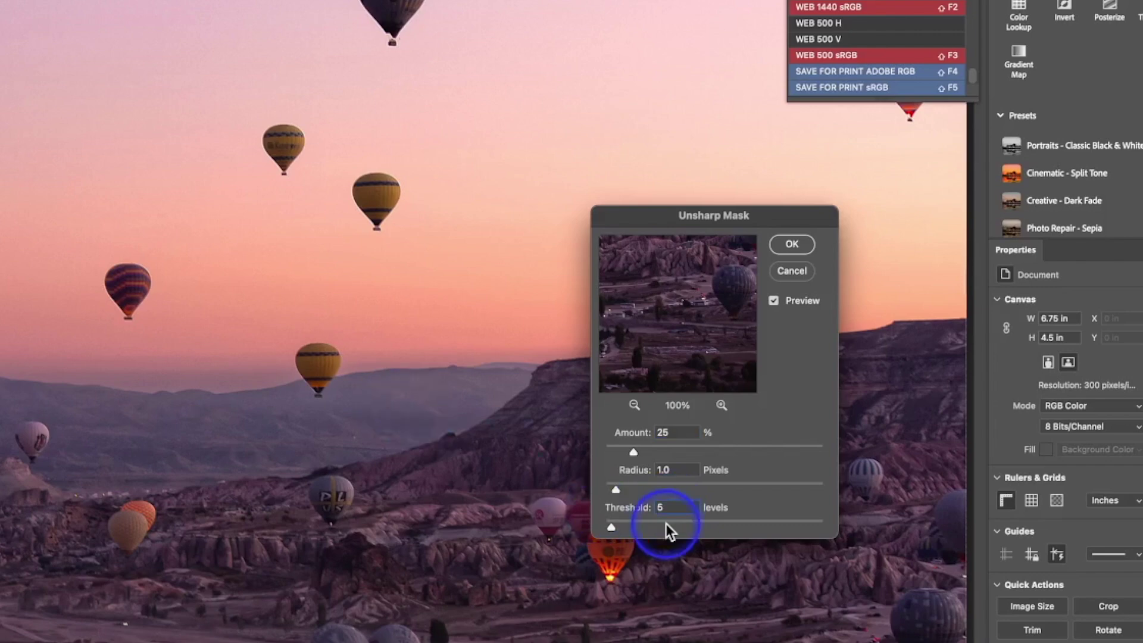
type("5")
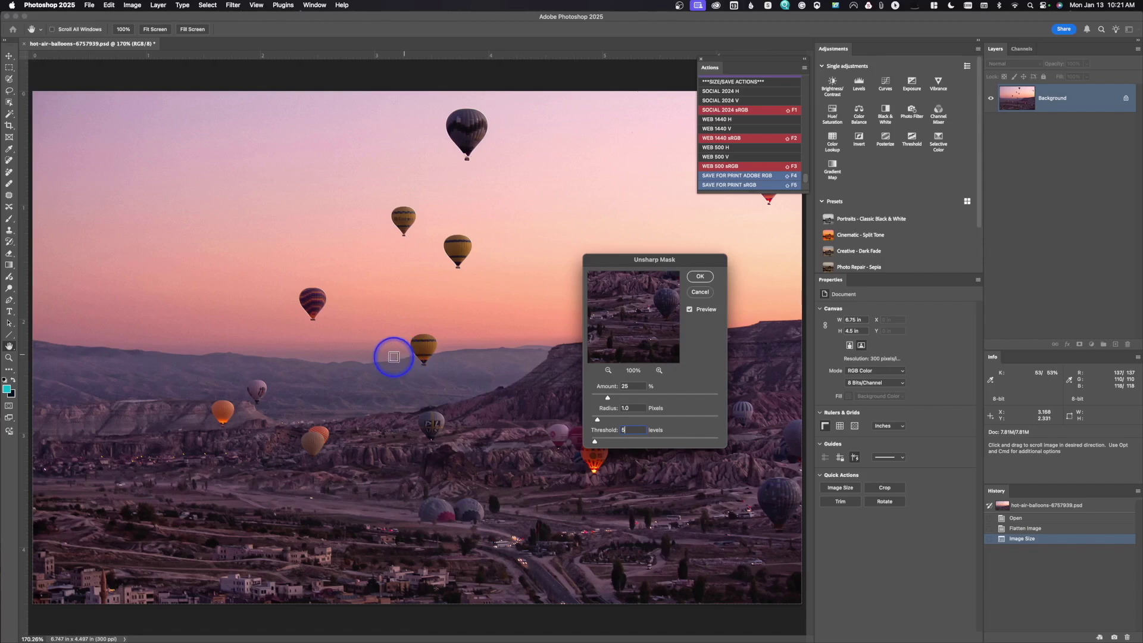
key("BackSpace")
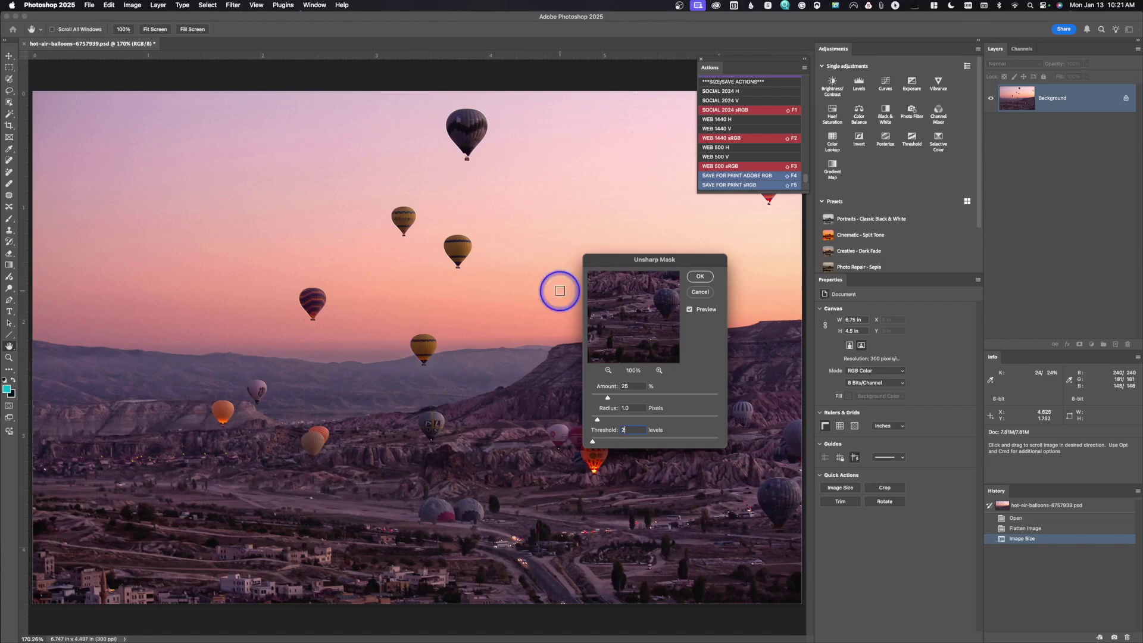
left_click(699, 276)
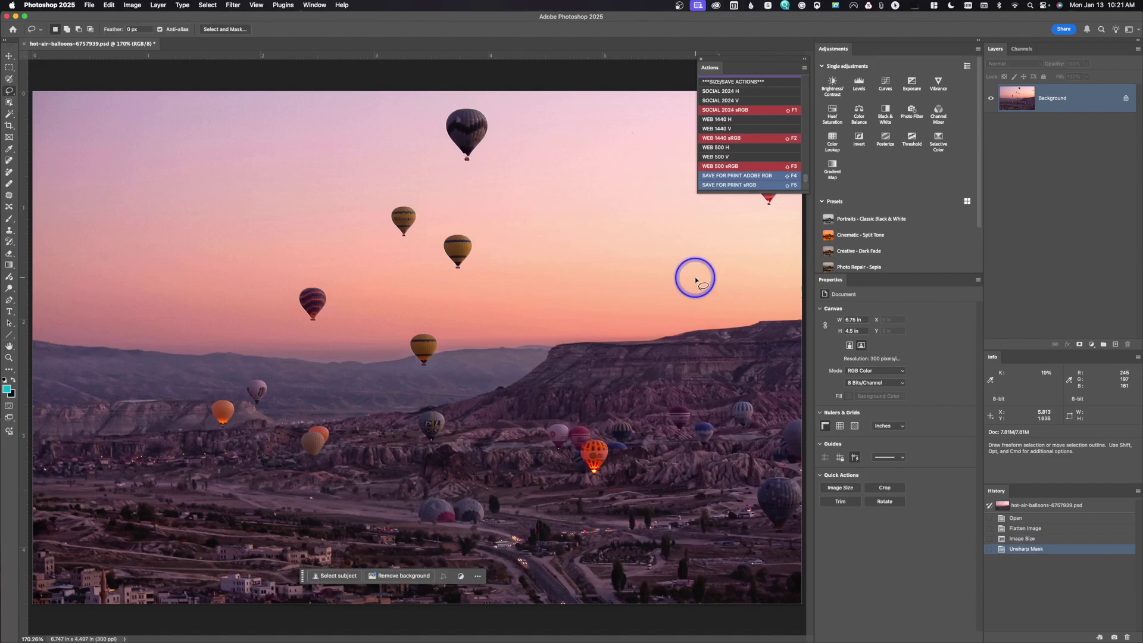
- Convert the image's colour profile to sRGB IEC61966-2.1 with the Adobe (ACE) engine and Relative Colorimetric intent
left_click(109, 4)
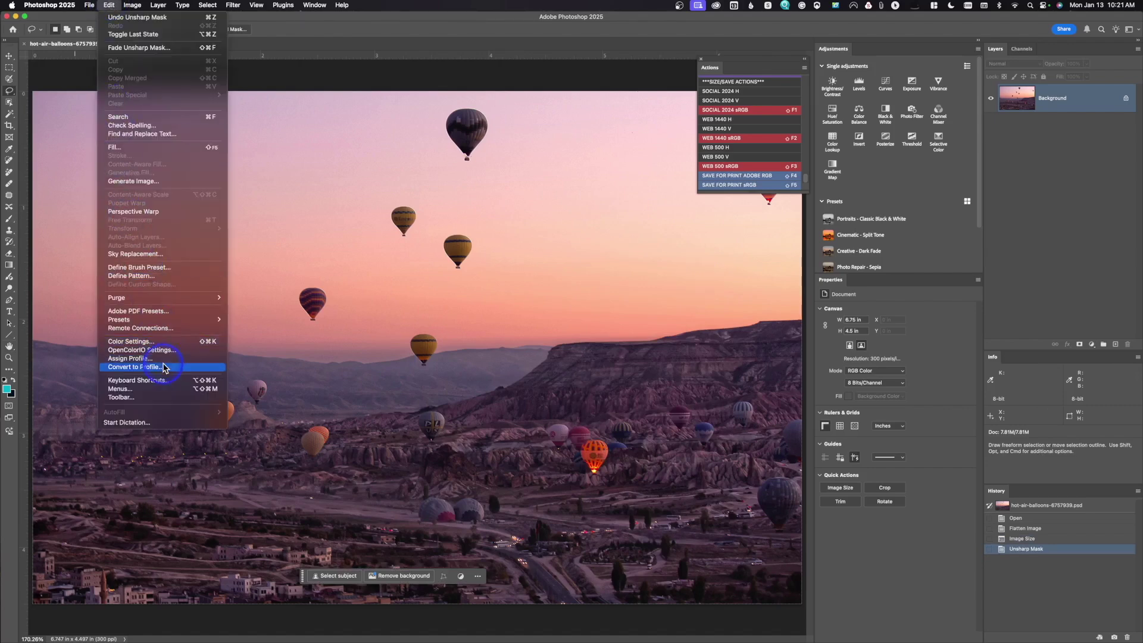
left_click(165, 368)
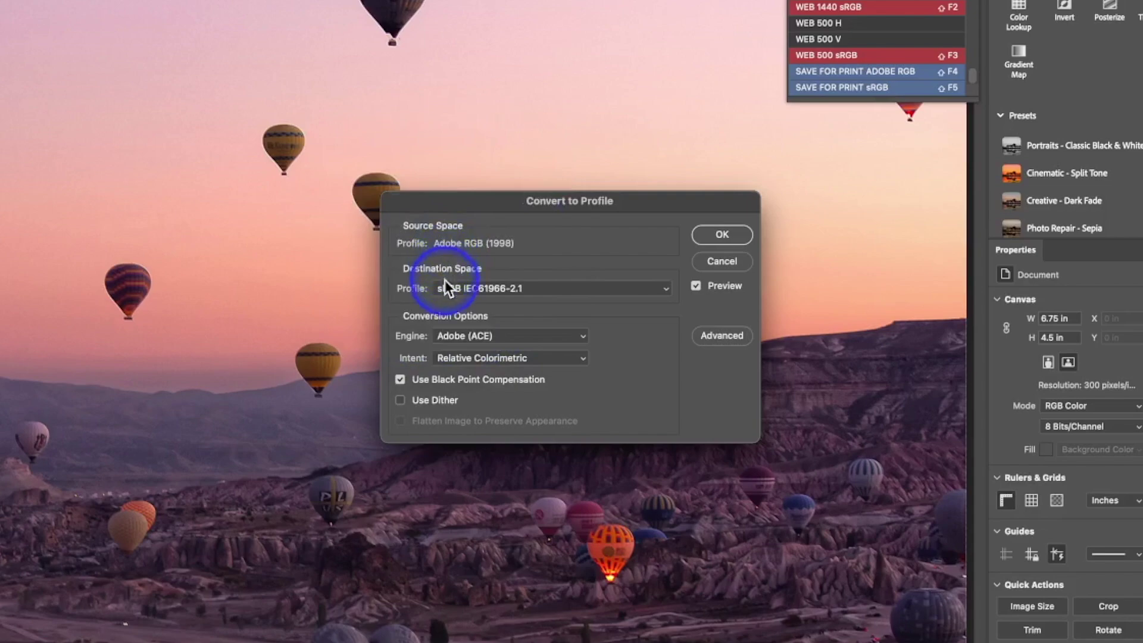
left_click(709, 237)
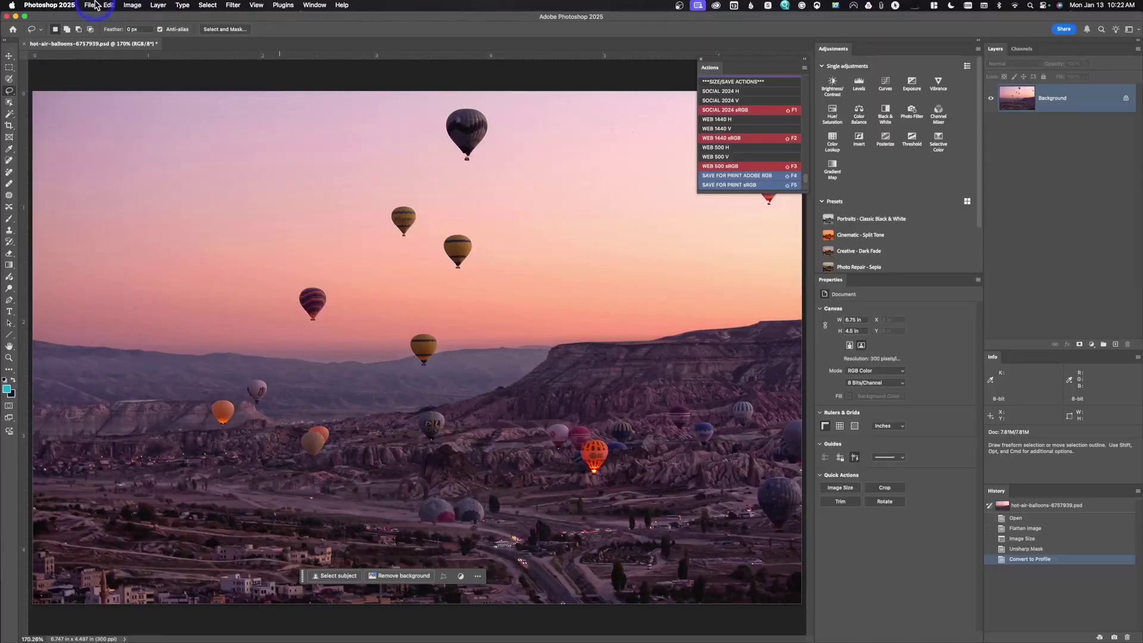
- Revert the image to its saved version and run the SOCIAL 2024 sRGB action on it
left_click(95, 6)
left_click(96, 124)
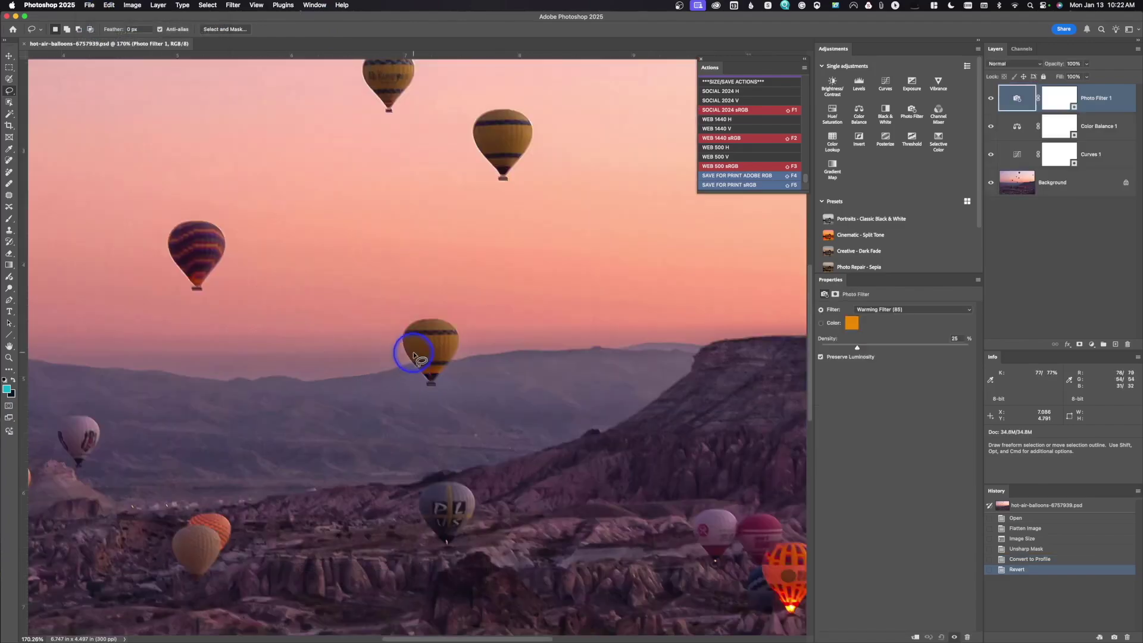
key("super+0")
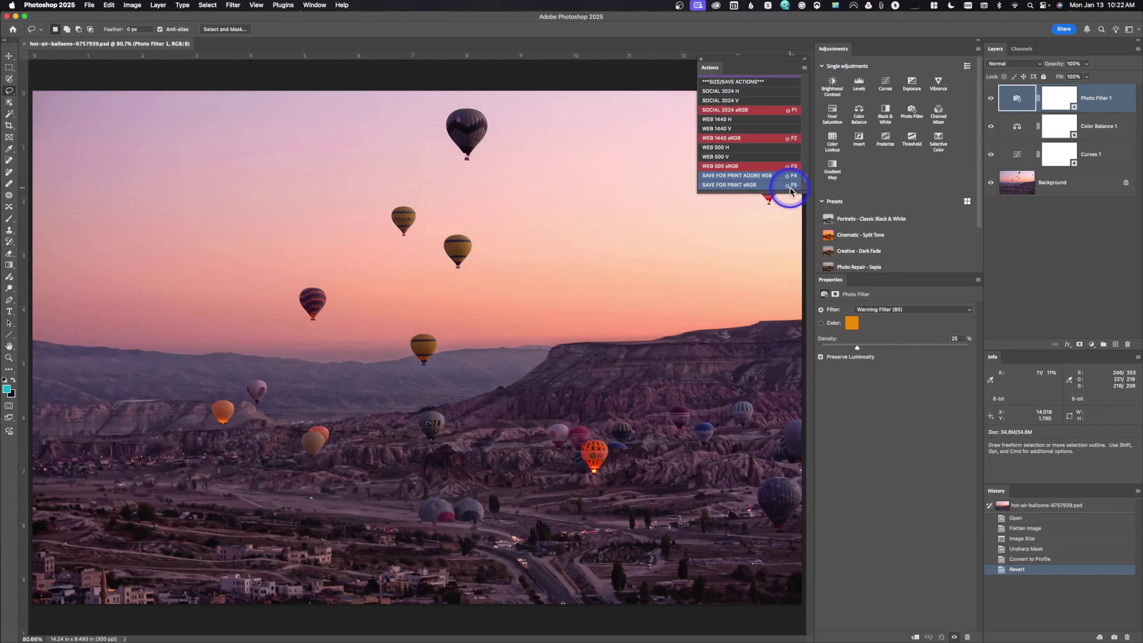
left_click(769, 110)
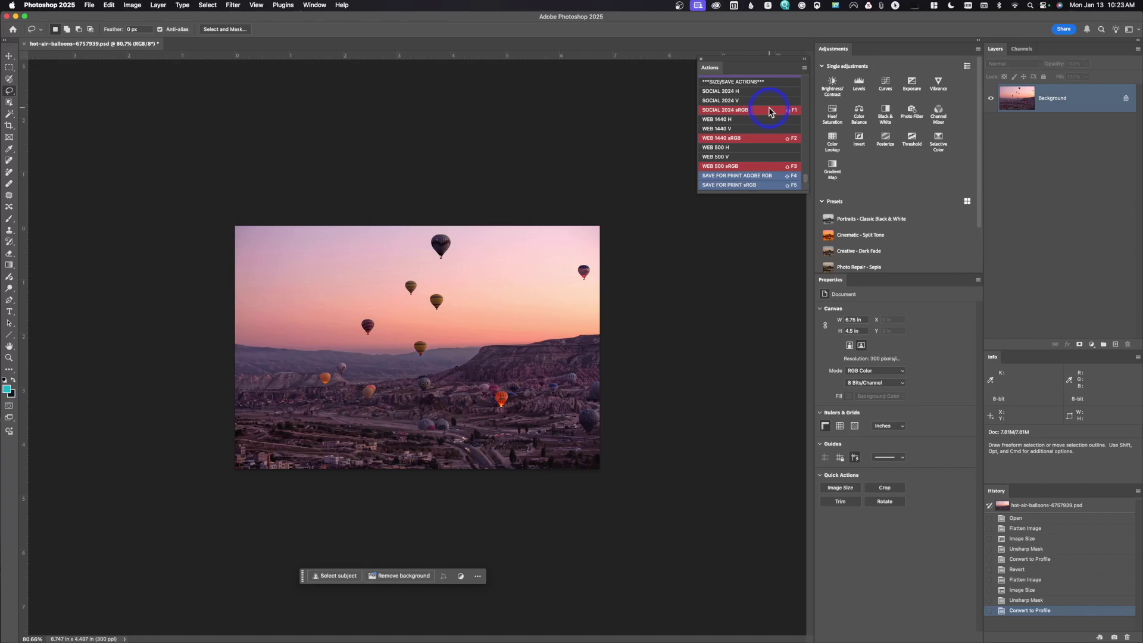
- Revert the image to its saved version and run the WEB 1440 sRGB action on it
left_click(89, 5)
left_click(124, 124)
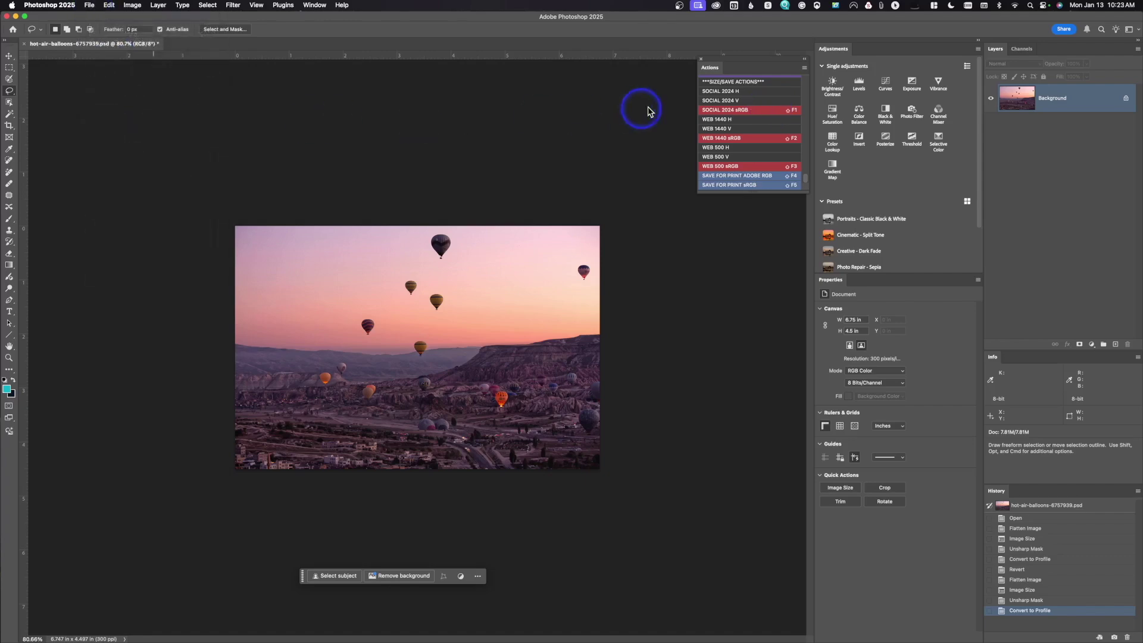
left_click(753, 138)
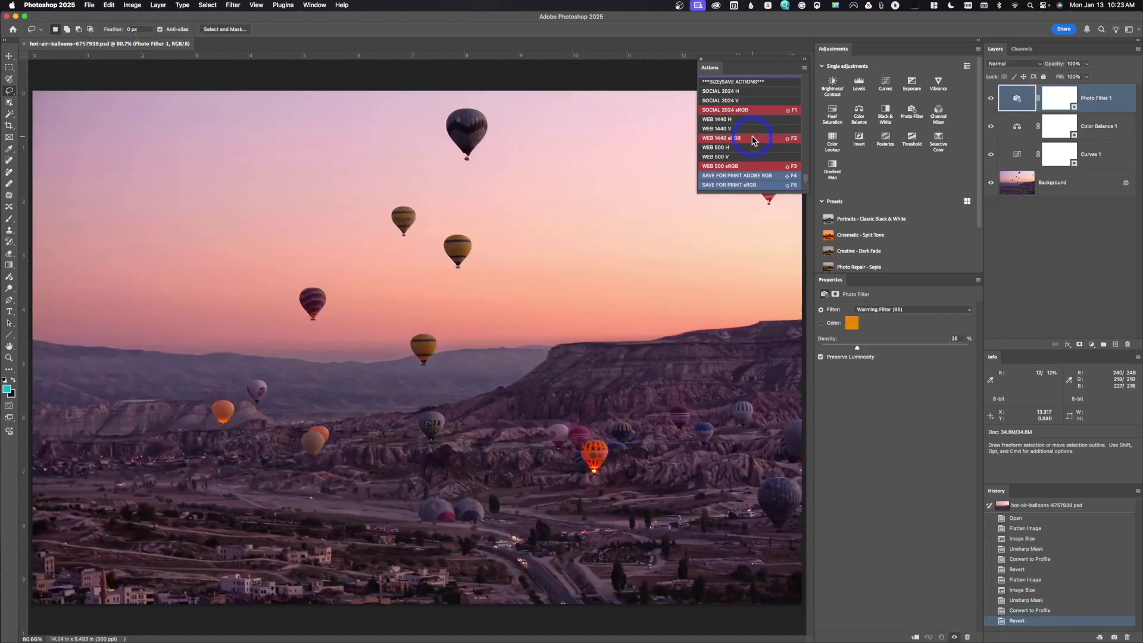
left_click(745, 137)
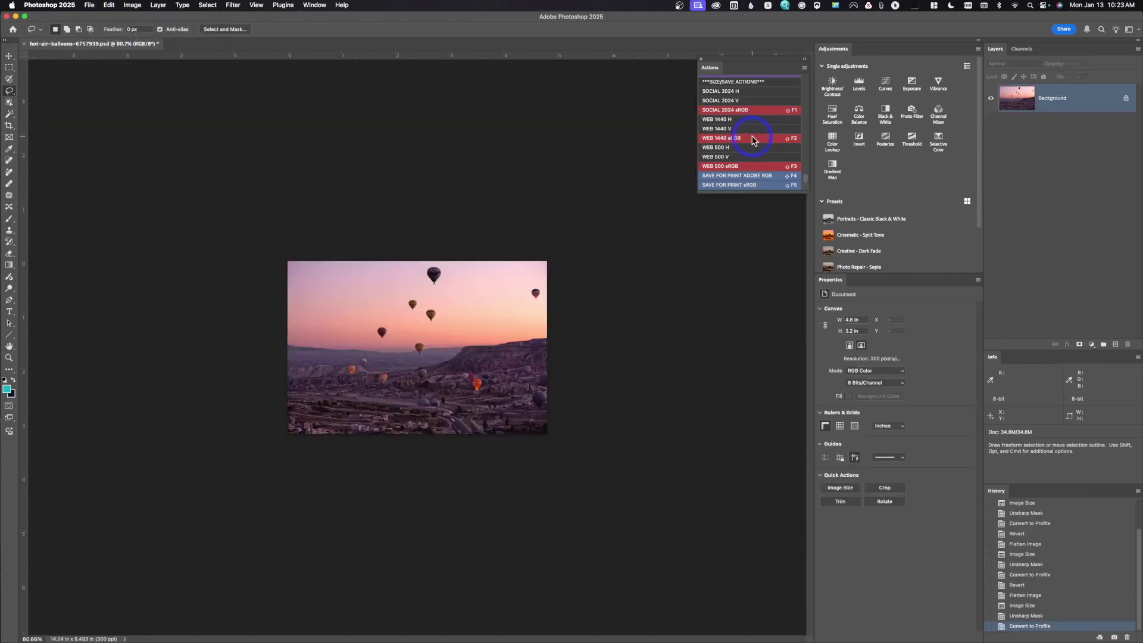
- Revert the image to its saved version and run the WEB 500 sRGB action on it
left_click(89, 5)
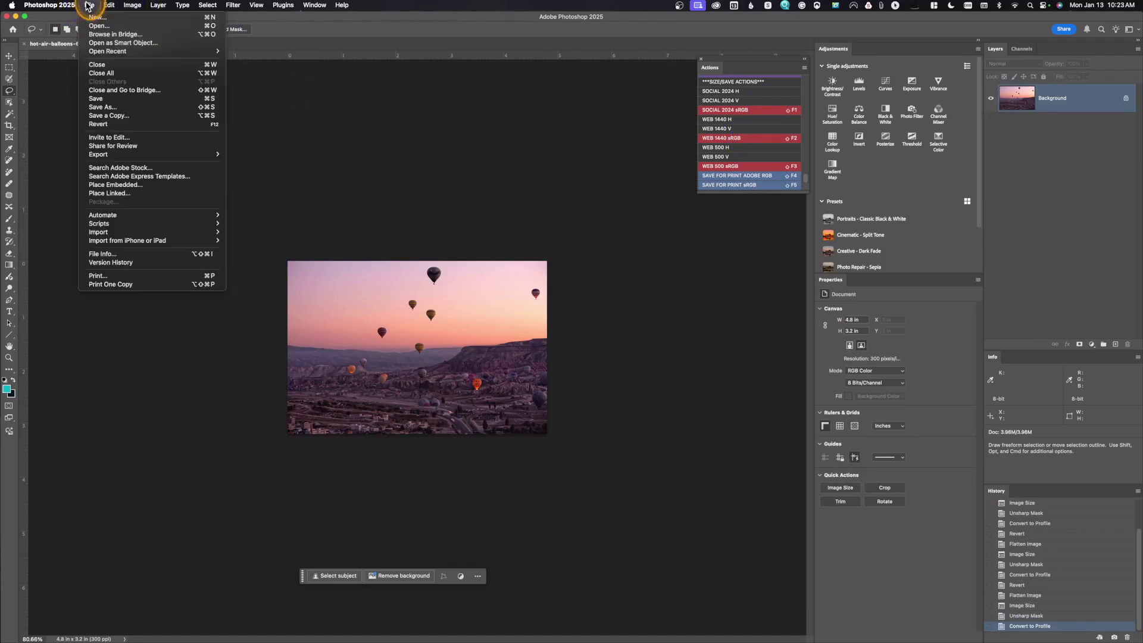
left_click(106, 125)
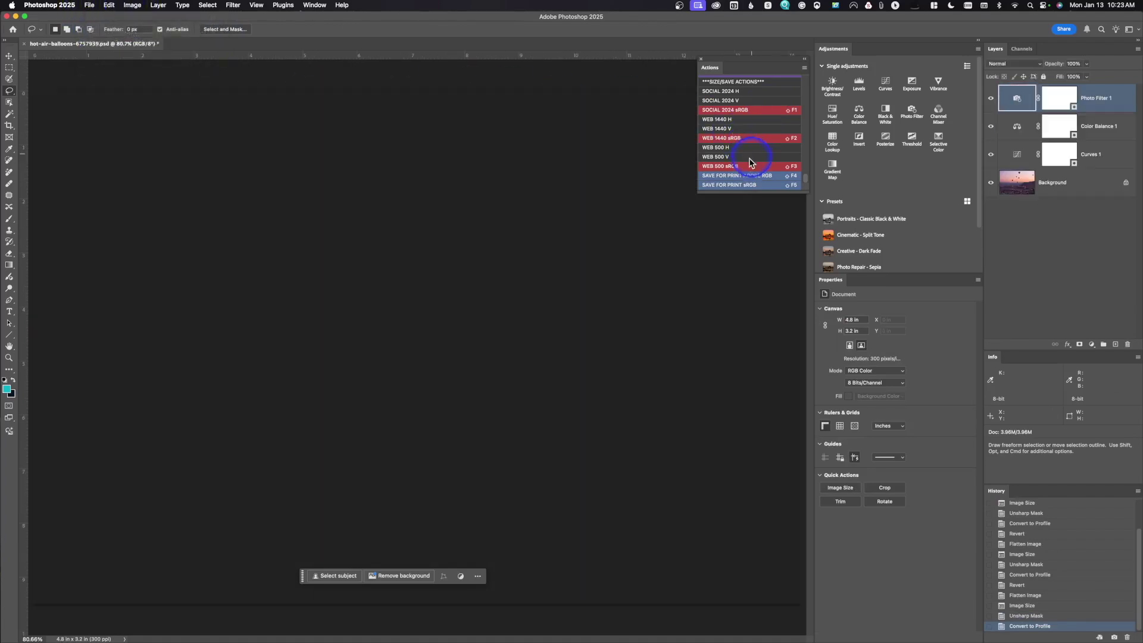
left_click(728, 166)
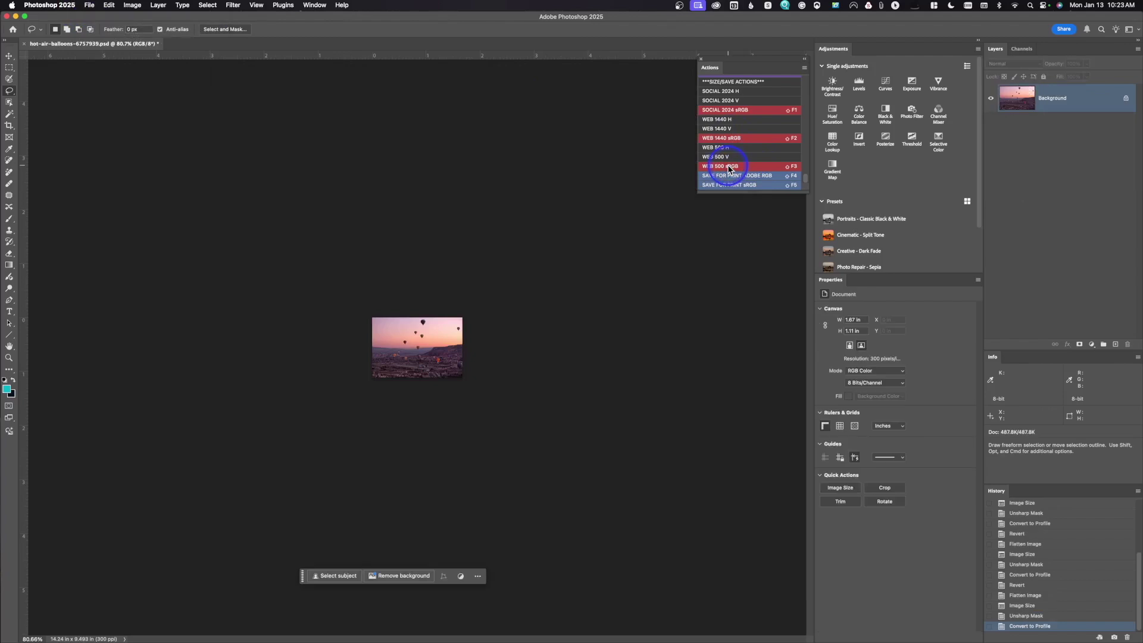
- Revert the image to its saved version and run the SAVE FOR PRINT ADOBE RGB action, setting the image width to 9 inches
left_click(91, 5)
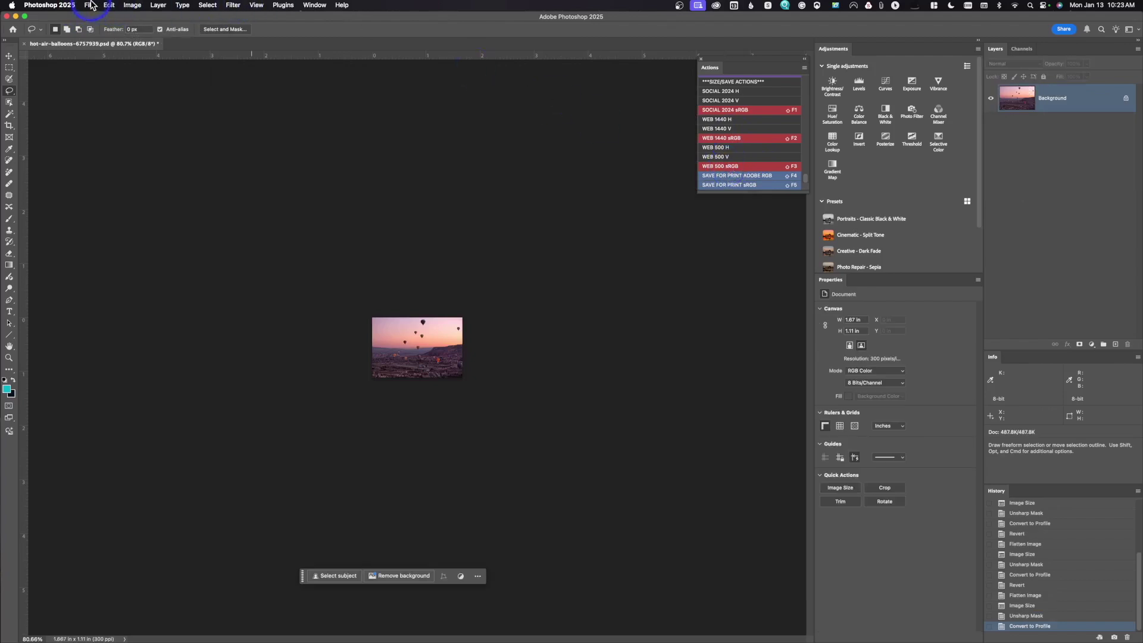
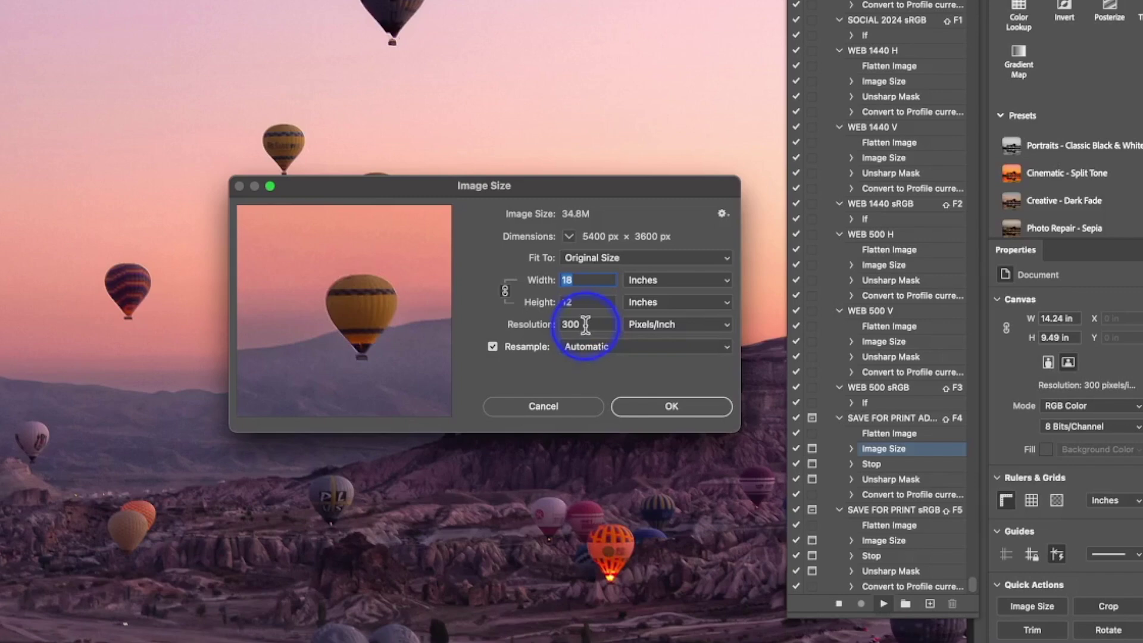
left_click(556, 280)
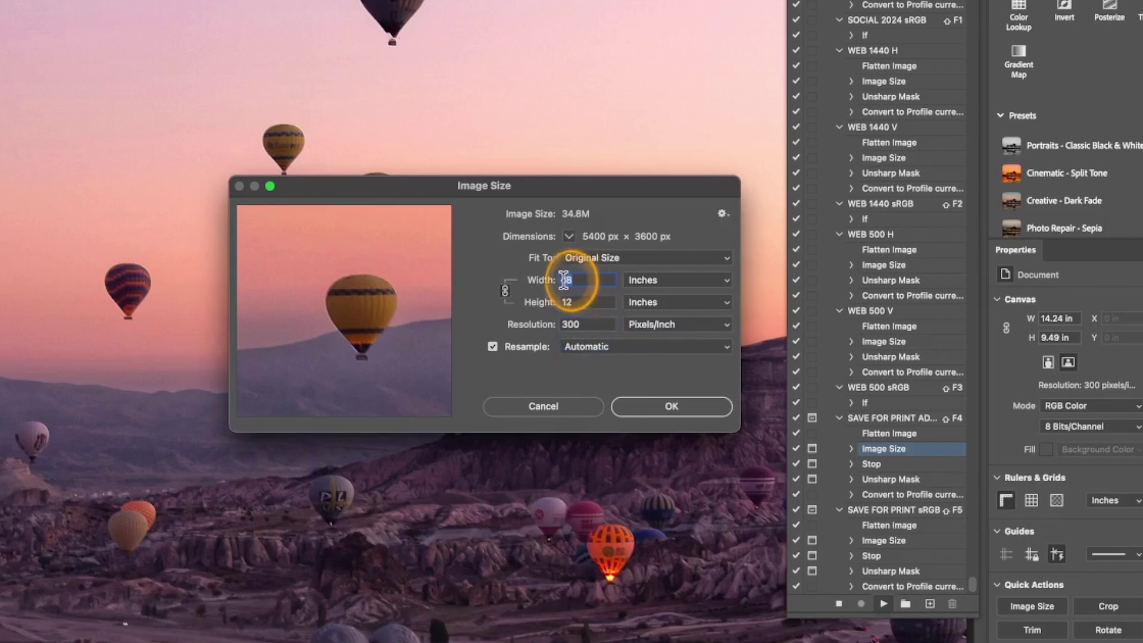
type("9")
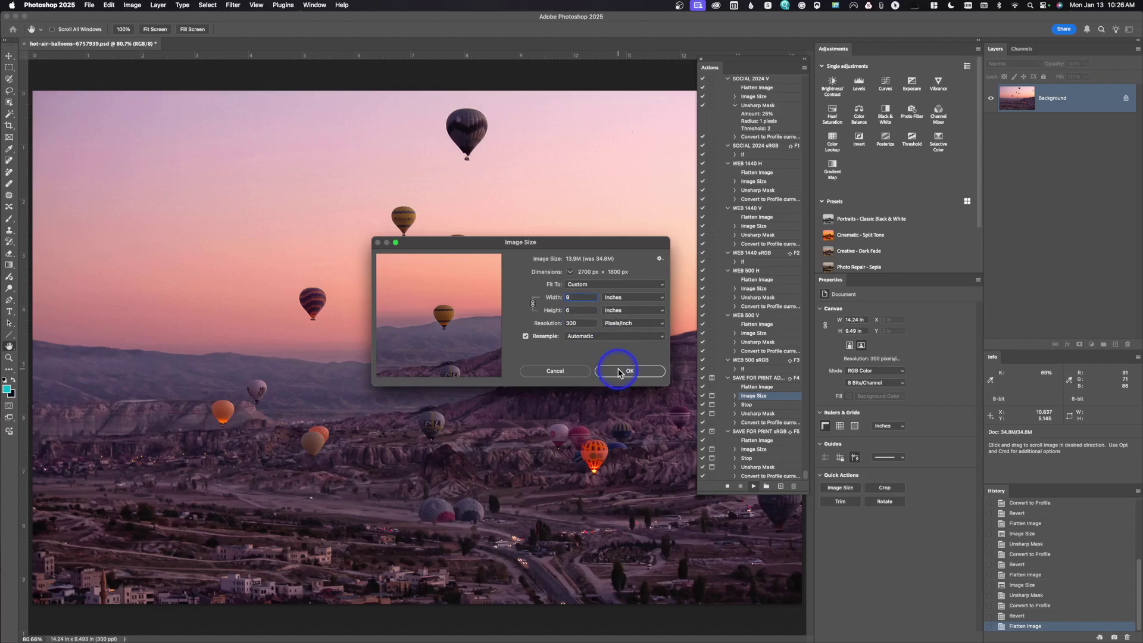
left_click(619, 373)
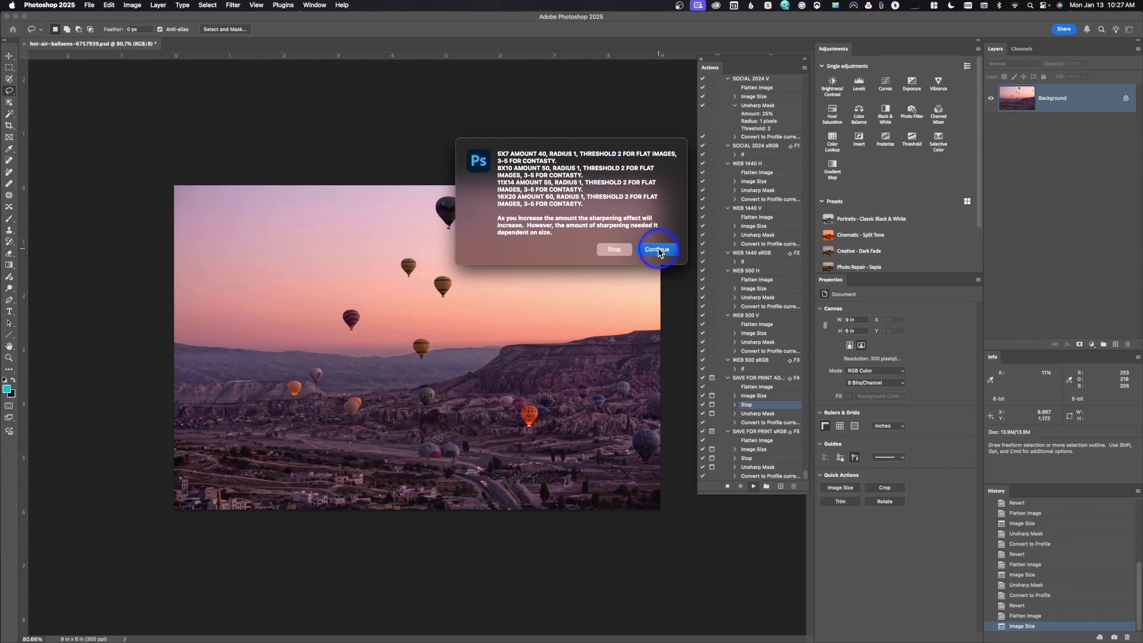
- Continue past the sharpening guidance and apply Unsharp Mask with a newly entered amount, a radius of 1.0 pixels and a threshold of 2
left_click(659, 250)
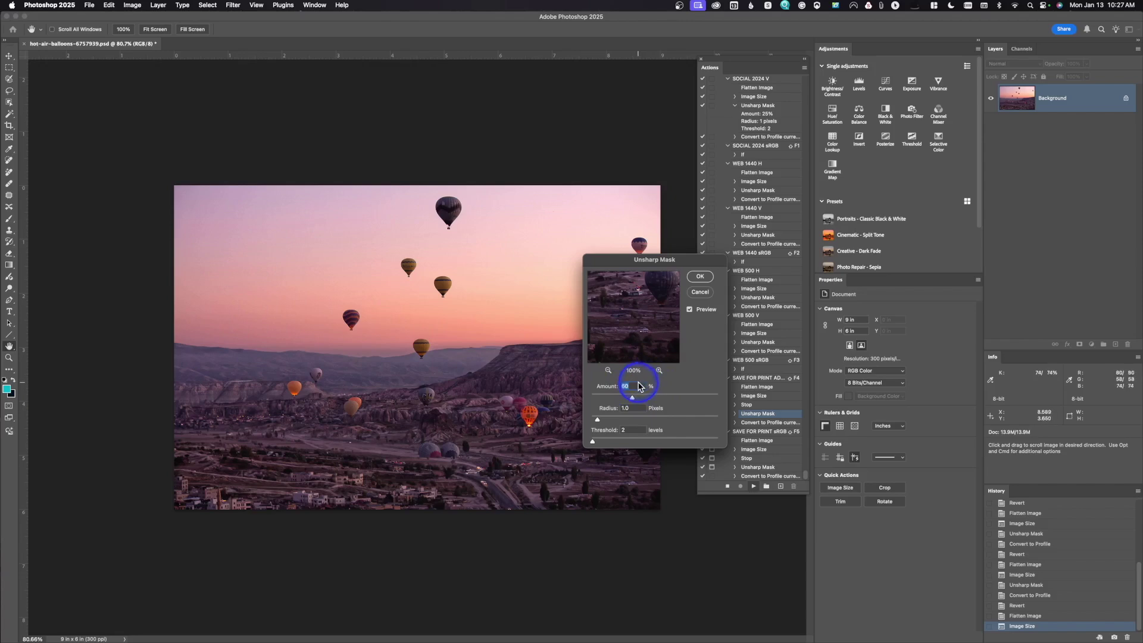
left_click_drag(637, 385, 606, 385)
type("5")
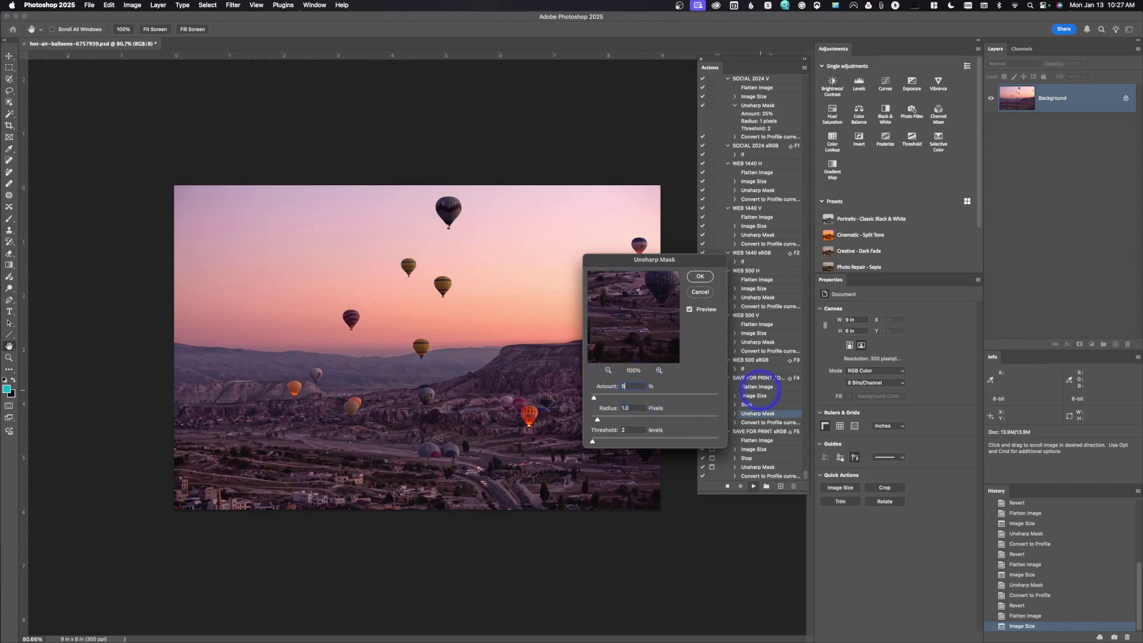
left_click(700, 277)
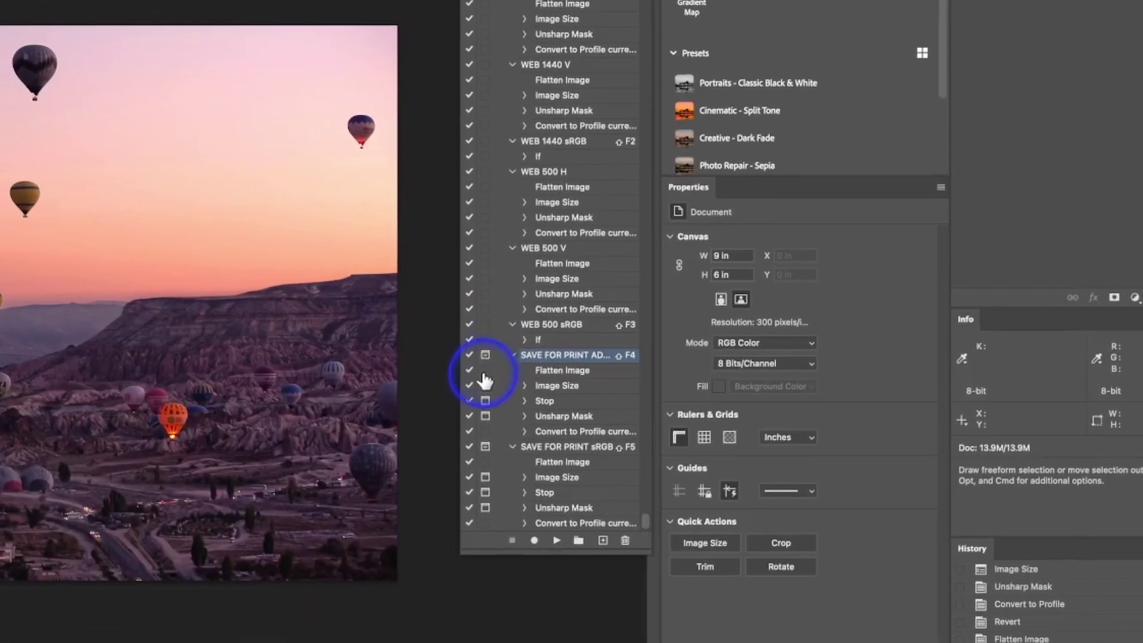
- Turn off the dialog toggles for the Image Size, Stop and Unsharp Mask steps of the SAVE FOR PRINT ADOBE RGB action
left_click(486, 383)
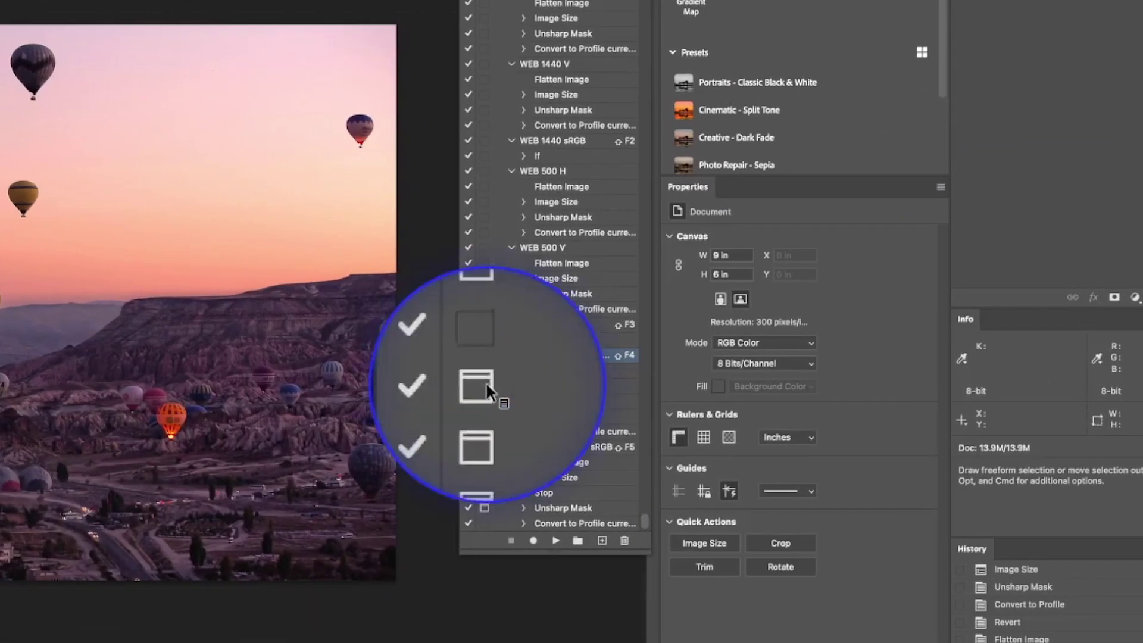
left_click(486, 388)
left_click(486, 400)
left_click(485, 416)
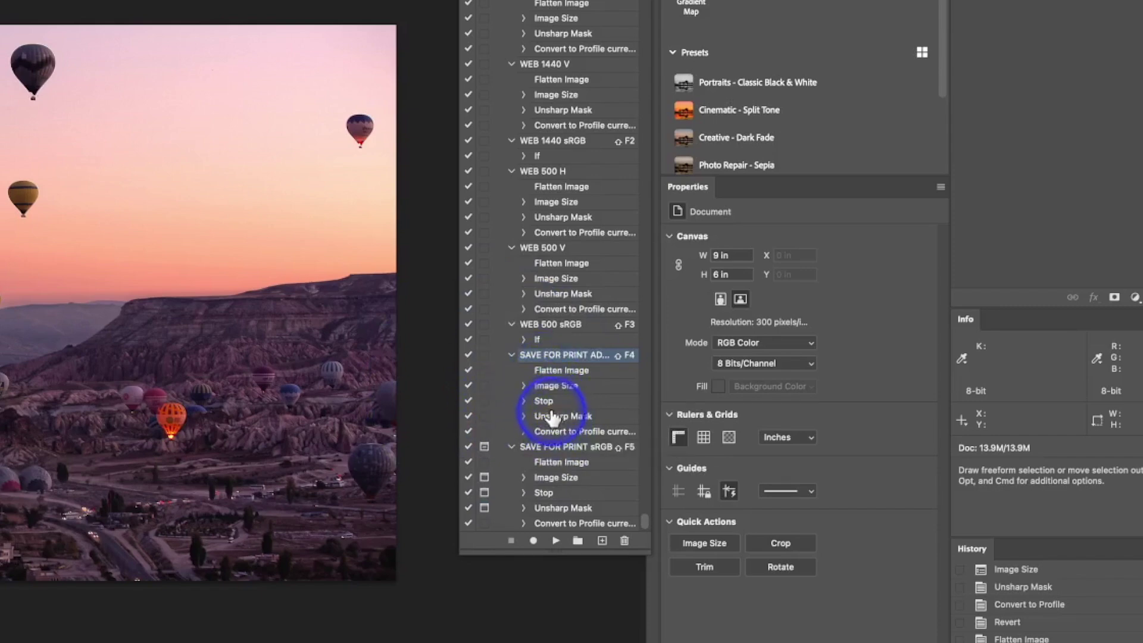
- Try to delete the Stop step from the SAVE FOR PRINT ADOBE RGB action
left_click(545, 402)
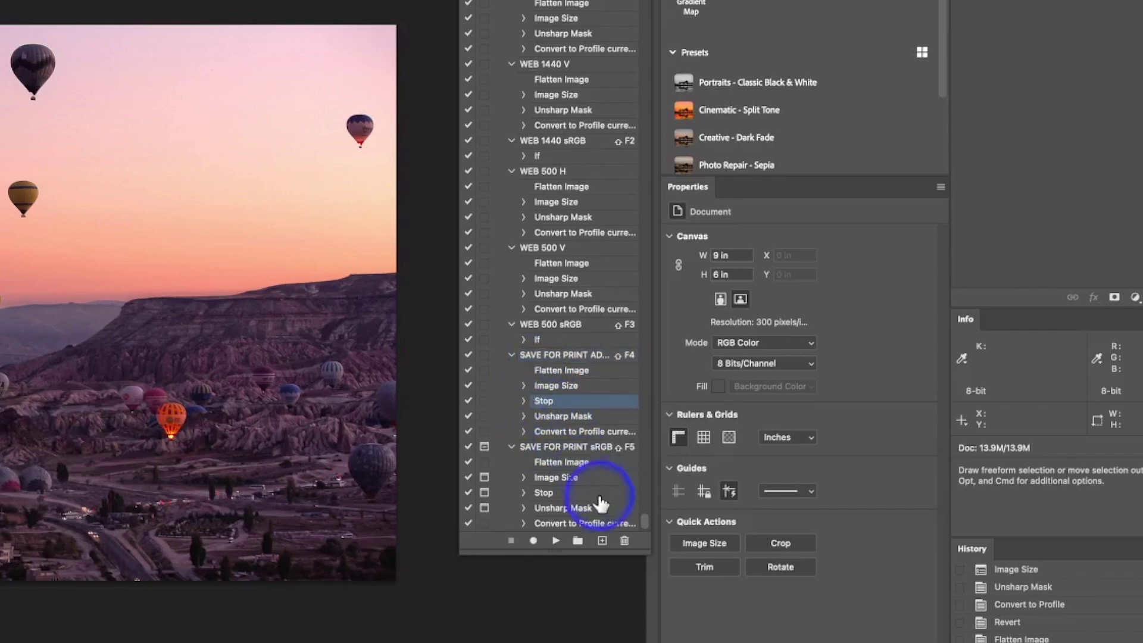
left_click(624, 541)
left_click(291, 76)
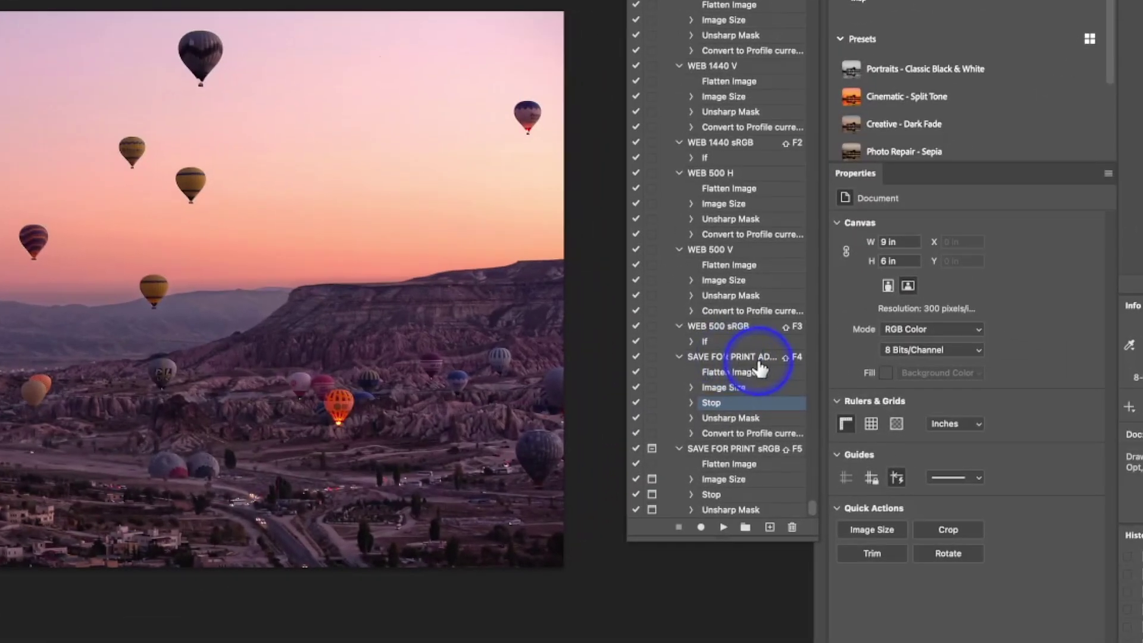
- Re-record the Image Size step of the SAVE FOR PRINT ADOBE RGB action with a width of 9 inches and stop recording
double_click(723, 388)
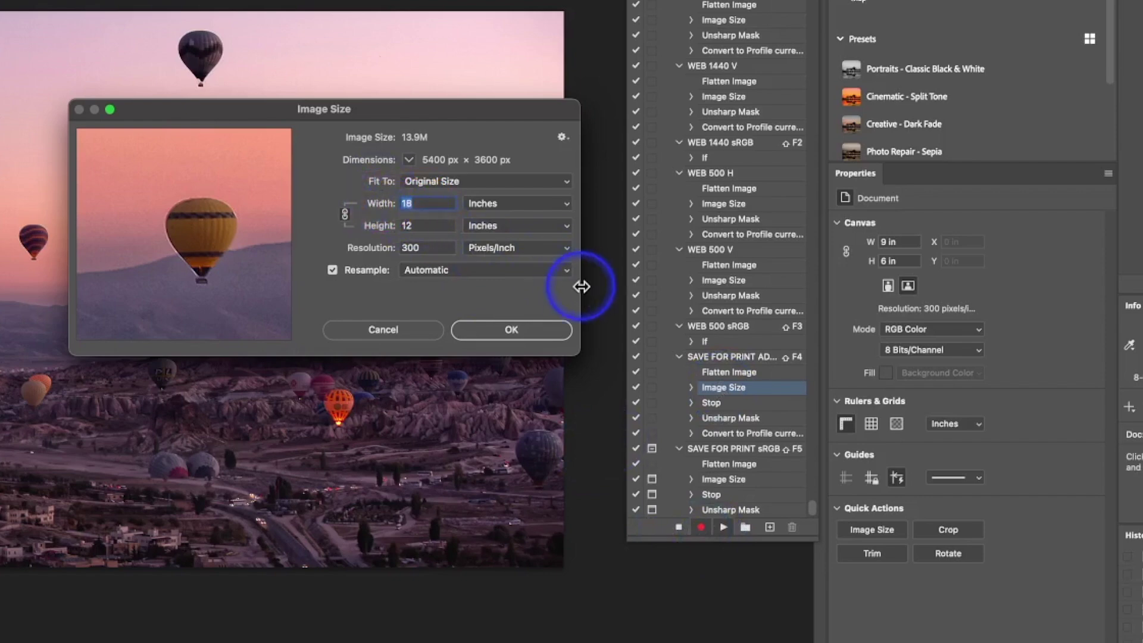
type("9")
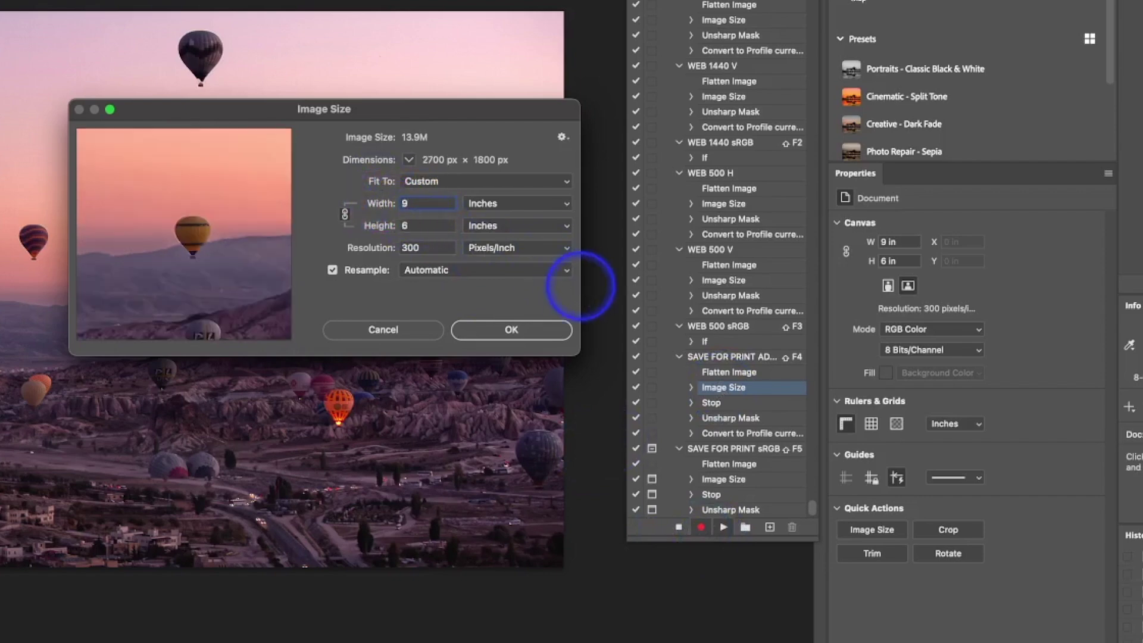
left_click(514, 331)
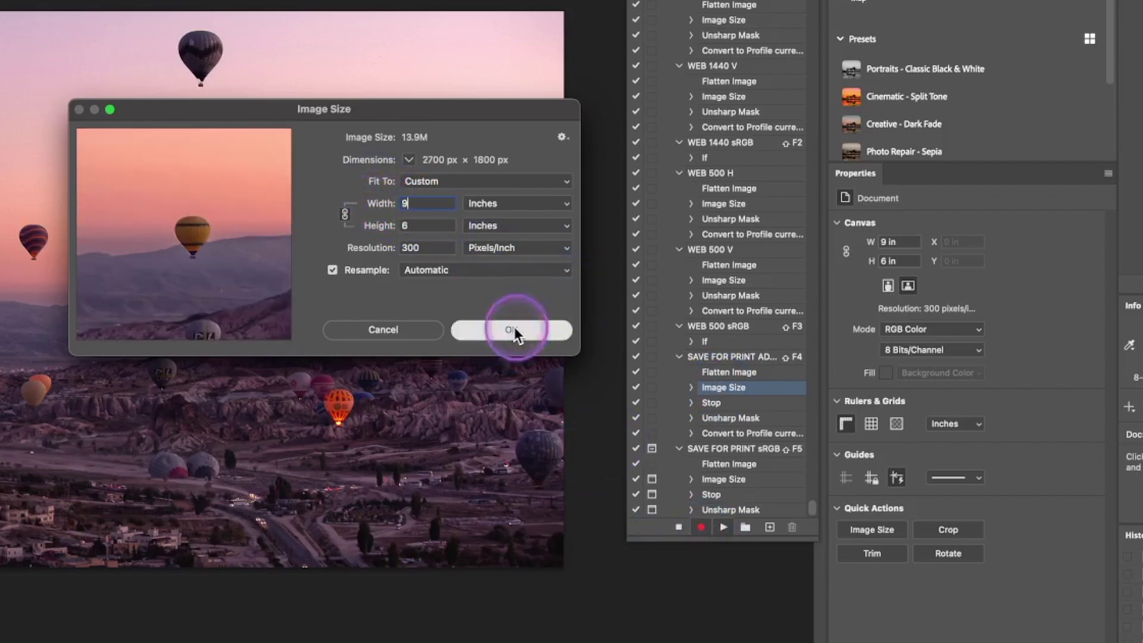
left_click(679, 527)
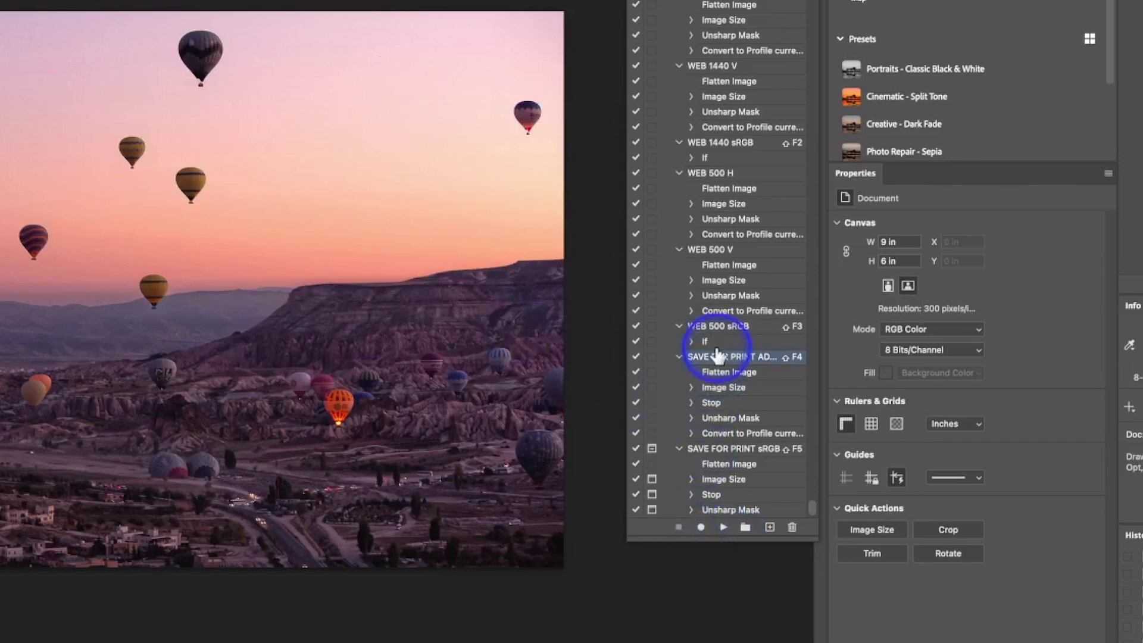
- Re-record the Image Size step of the SAVE FOR PRINT ADOBE RGB action at 18 by 12 inches and 300 pixels/inch
double_click(724, 388)
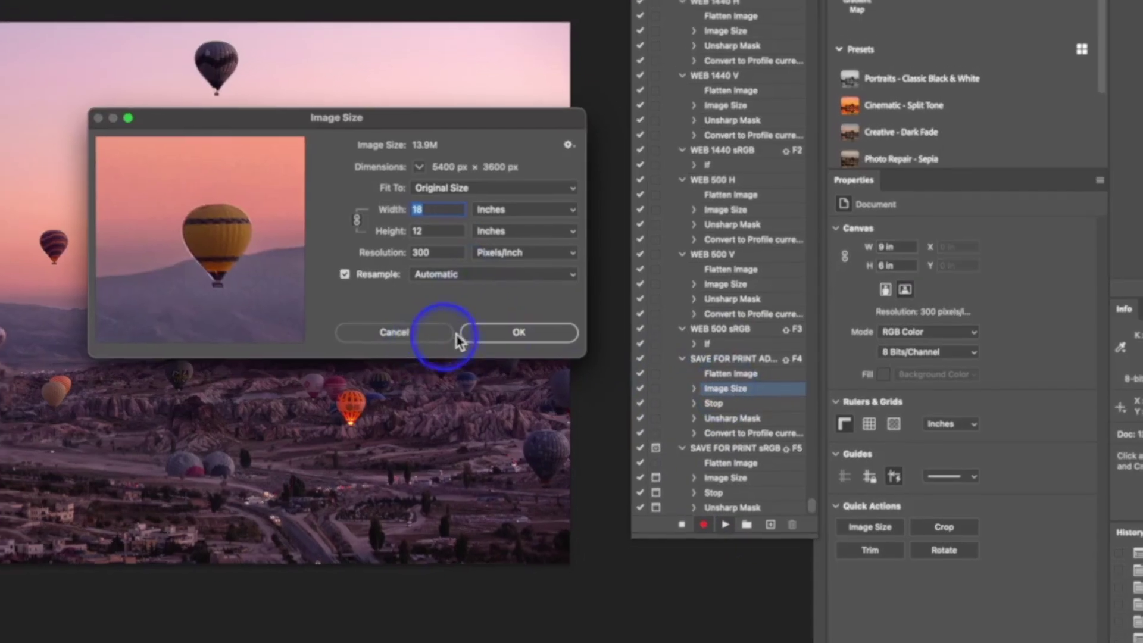
left_click(494, 329)
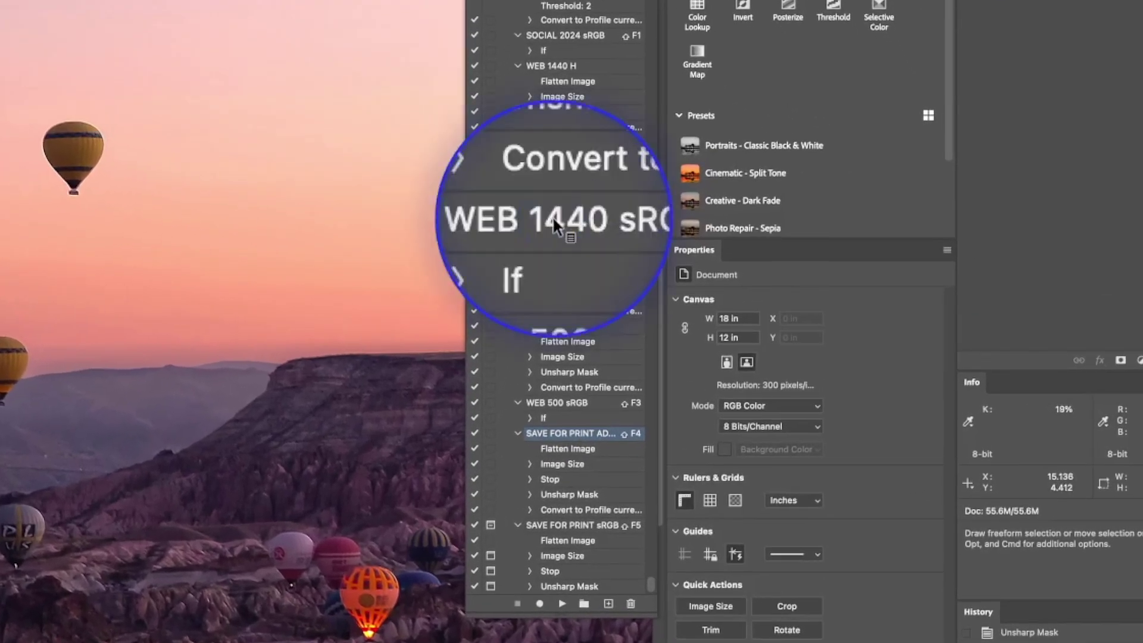
- Examine the WEB 1440 sRGB action's options, including its name and the available function keys, and close them without saving changes
left_click(545, 218)
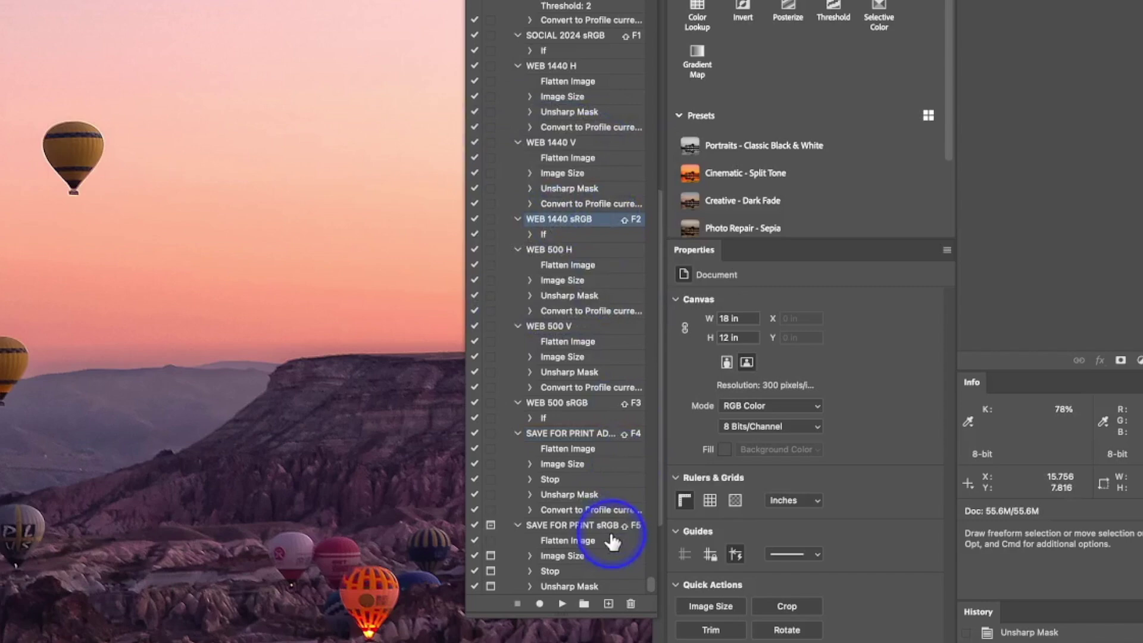
double_click(607, 219)
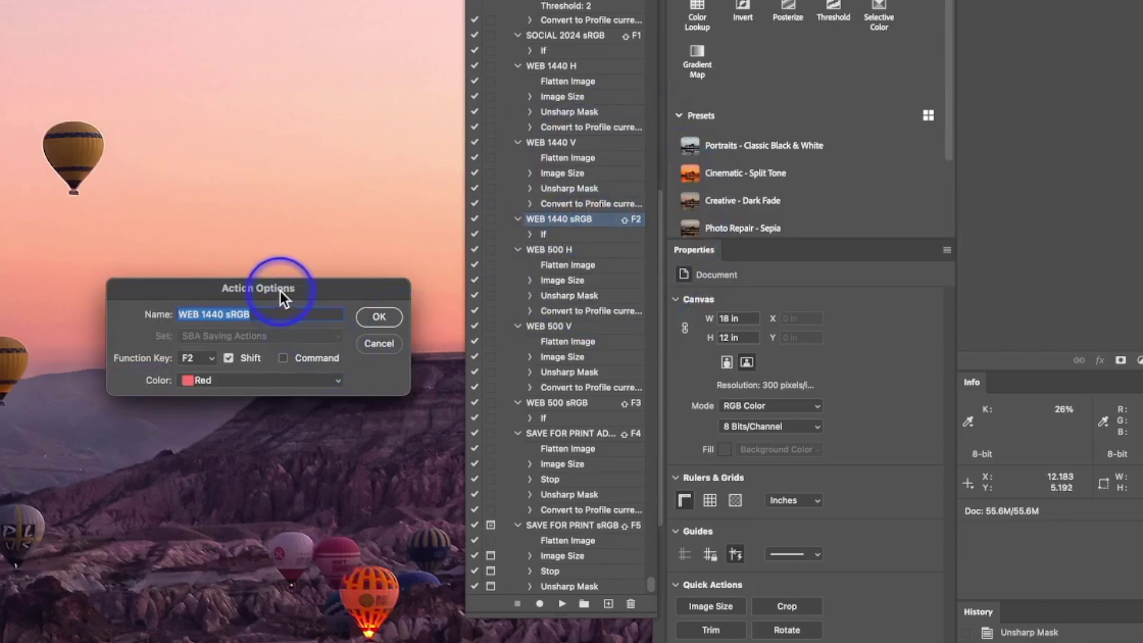
left_click_drag(271, 316, 124, 311)
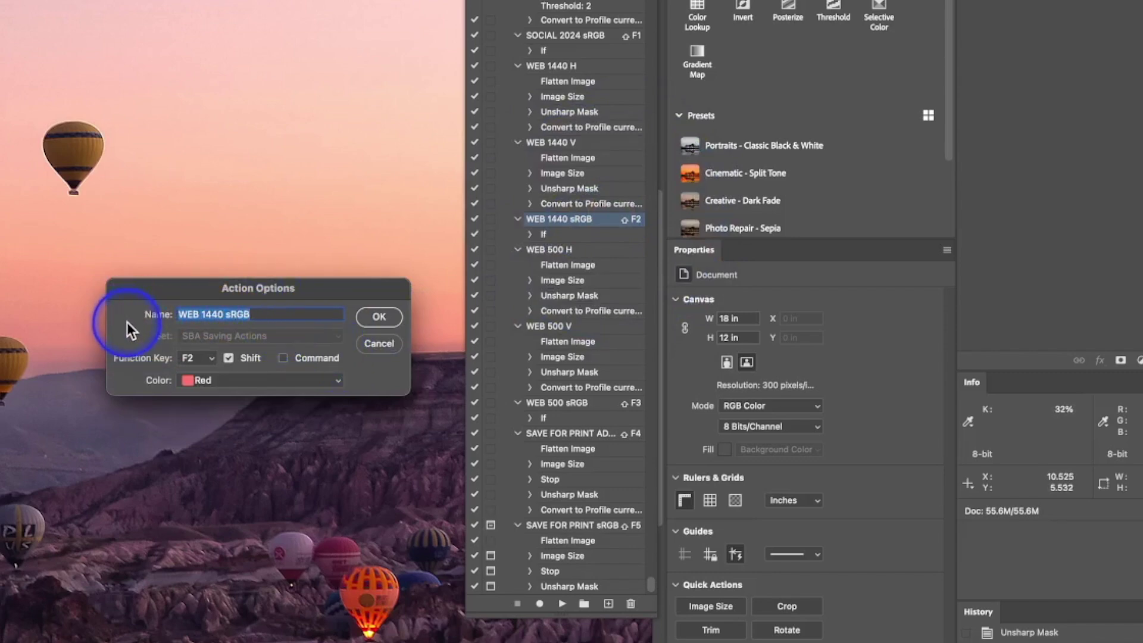
left_click(190, 356)
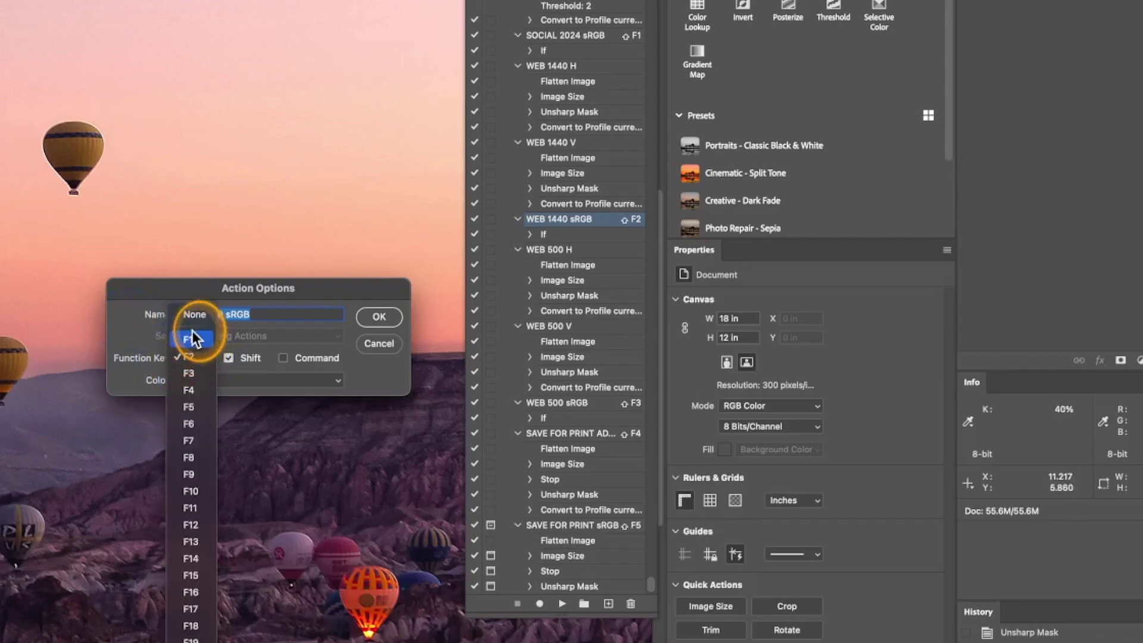
left_click(195, 358)
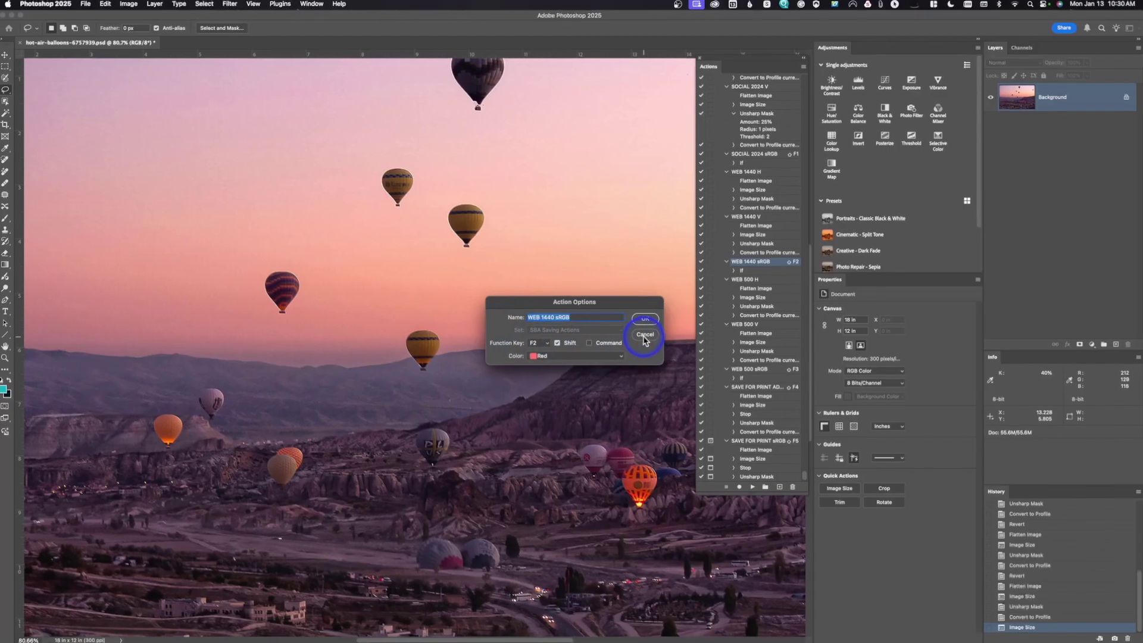
left_click(643, 336)
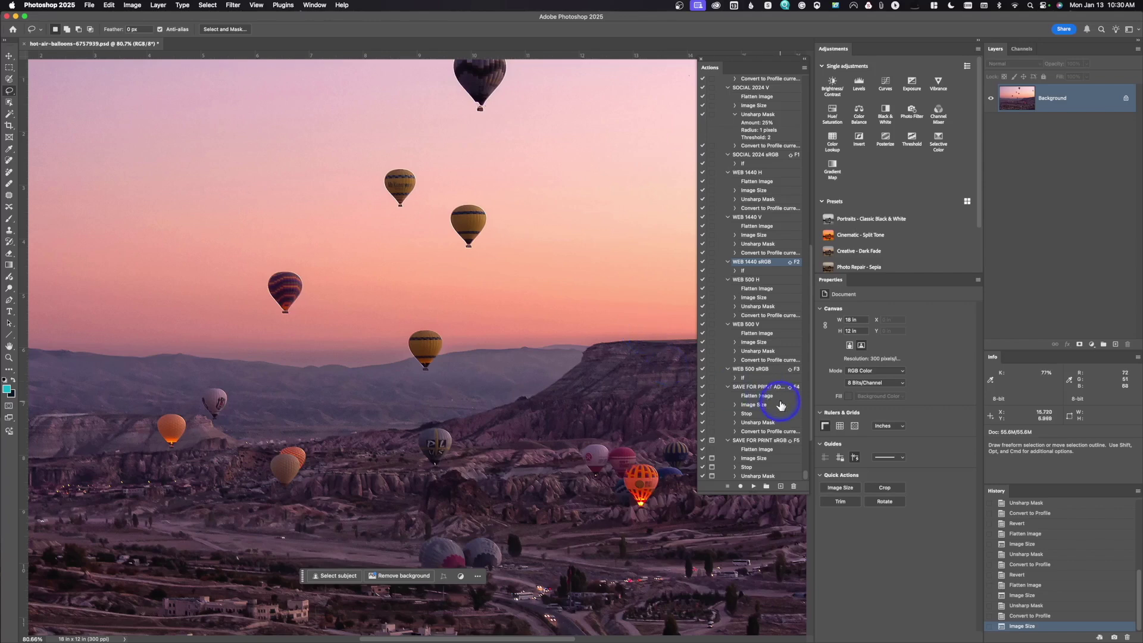
- Duplicate the SAVE FOR PRINT sRGB action and open the copy's name for editing
left_click(754, 443)
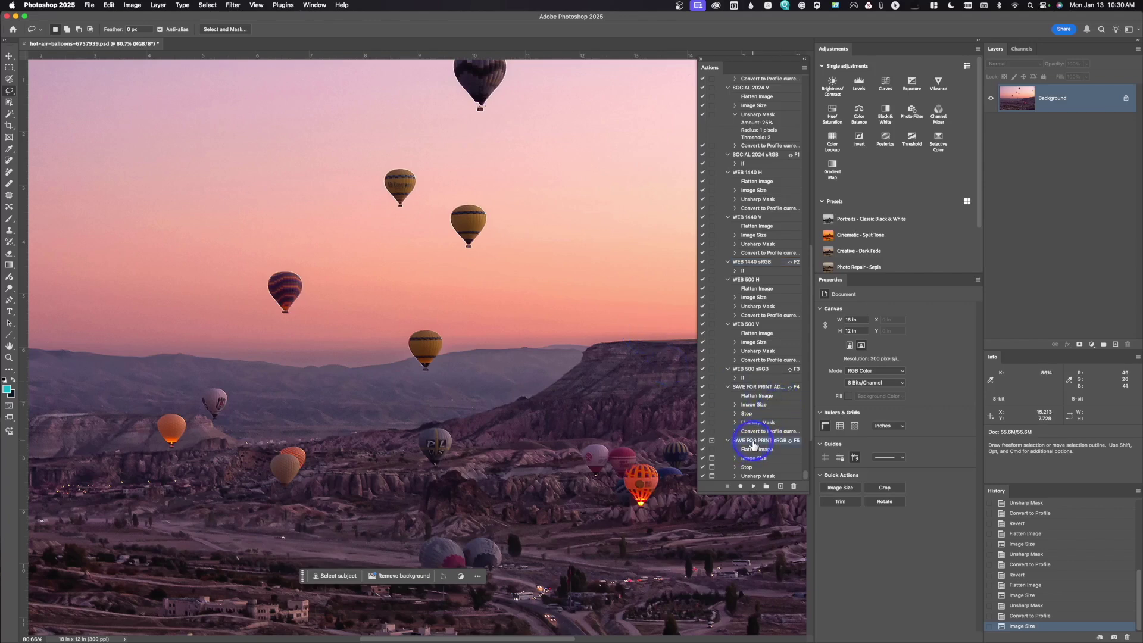
left_click(804, 67)
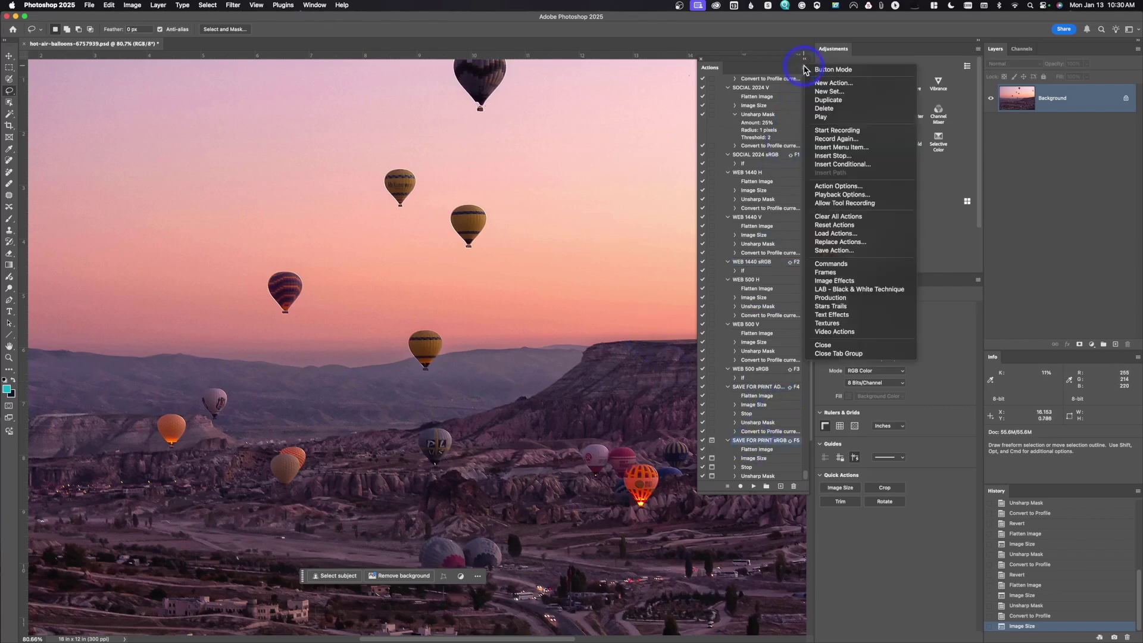
left_click(828, 99)
scroll(769, 458, "down", 5)
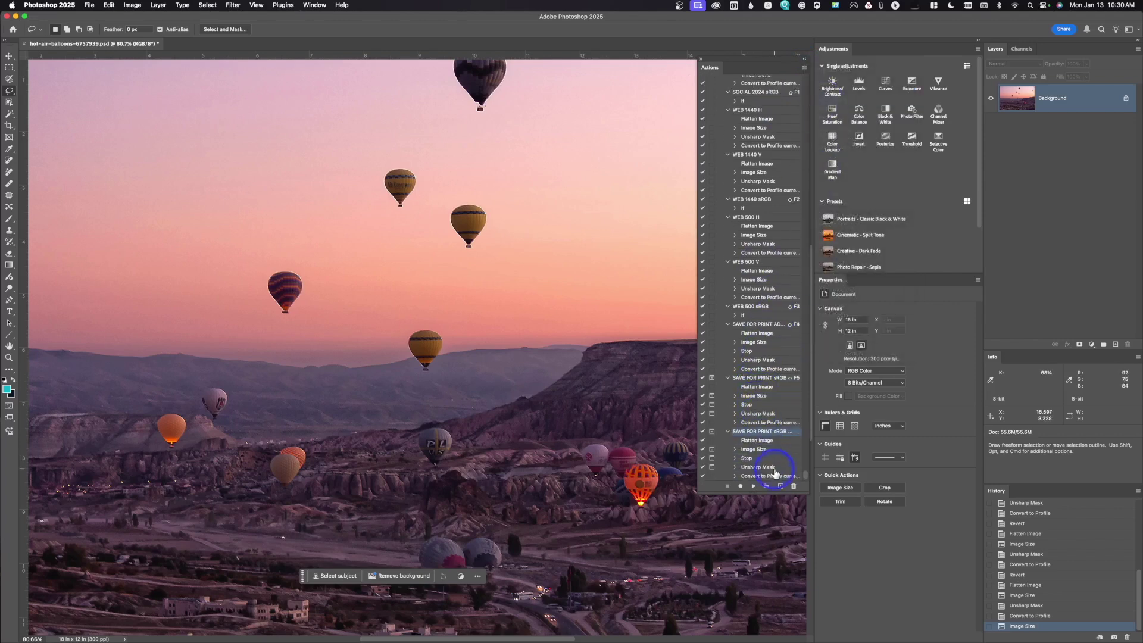
double_click(796, 434)
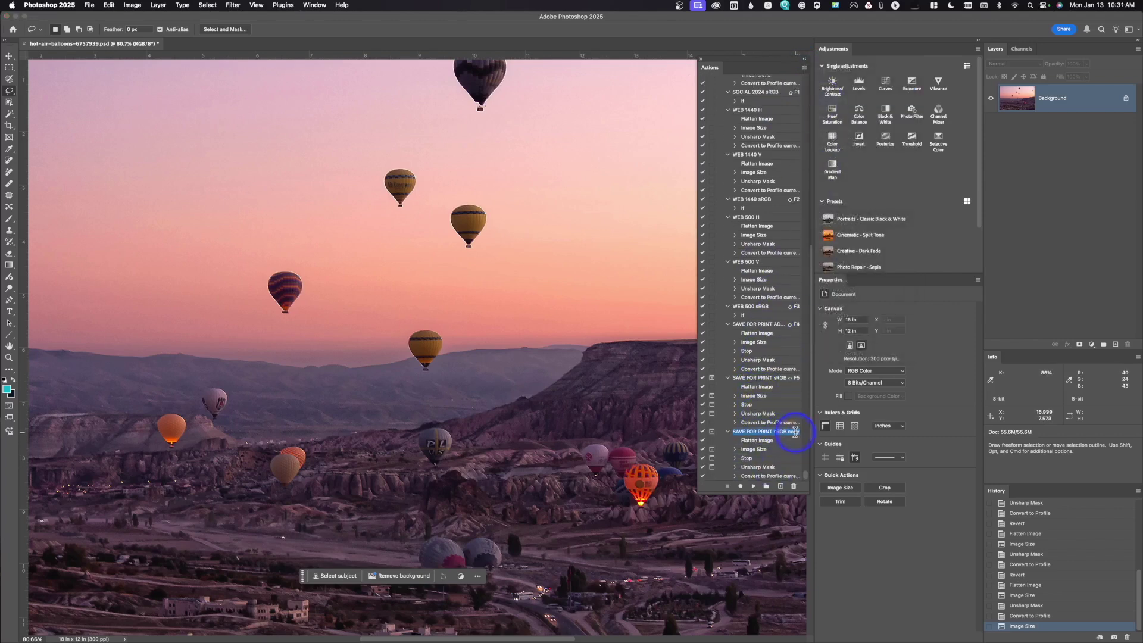